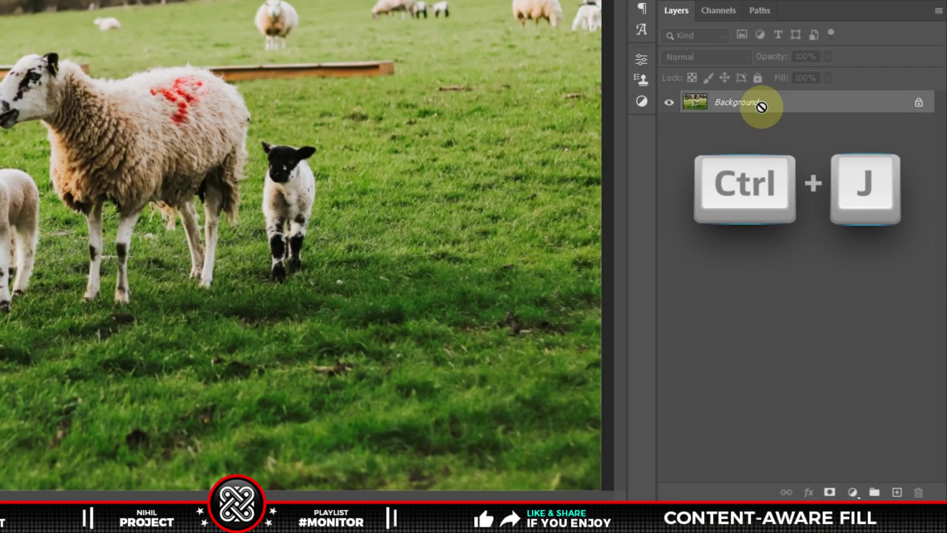
Duplicate the Background into a new layer named Sheep
key(ctrl+j)
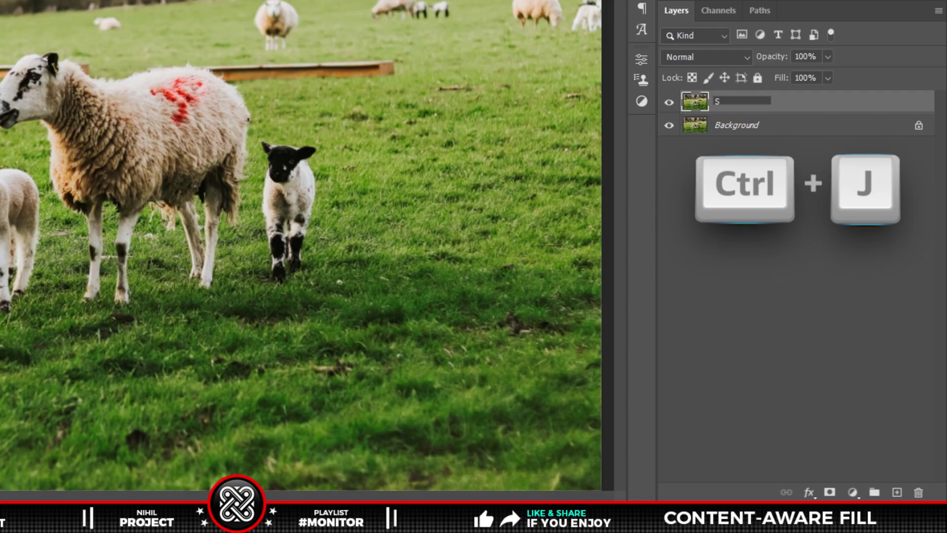
text(Sheep)
key(Return)
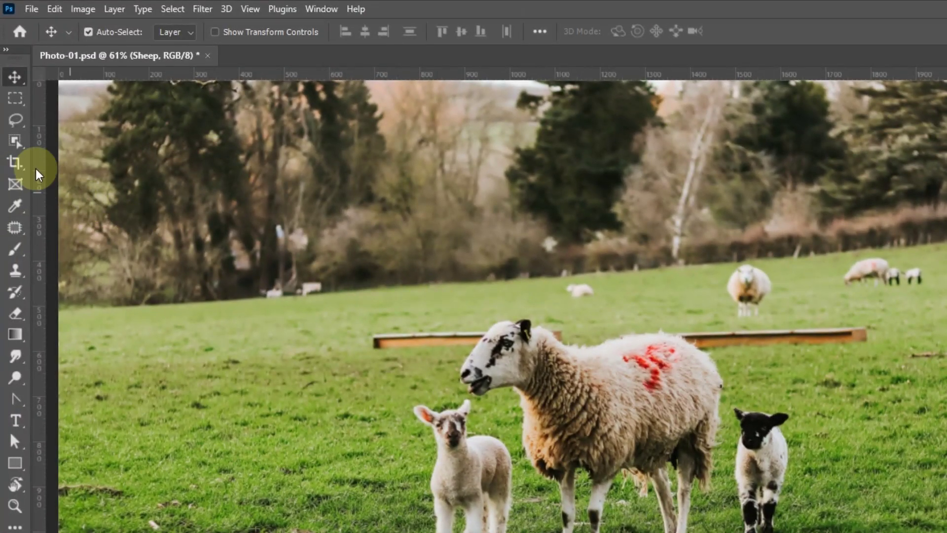
Select both lambs and all the distant sheep with Object Finder, leaving the ewe unselected
click(15, 141)
click(43, 144)
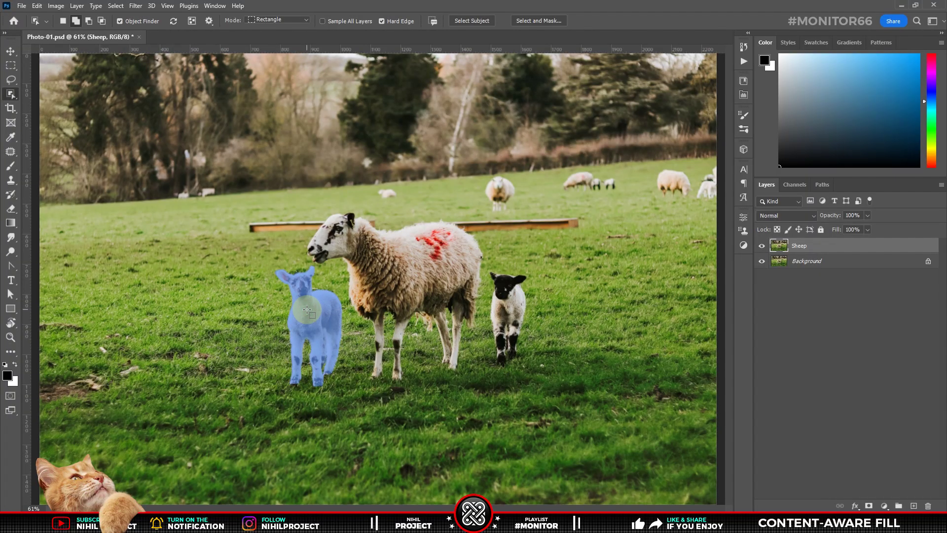
click(307, 310)
shift+click(508, 302)
shift+click(500, 190)
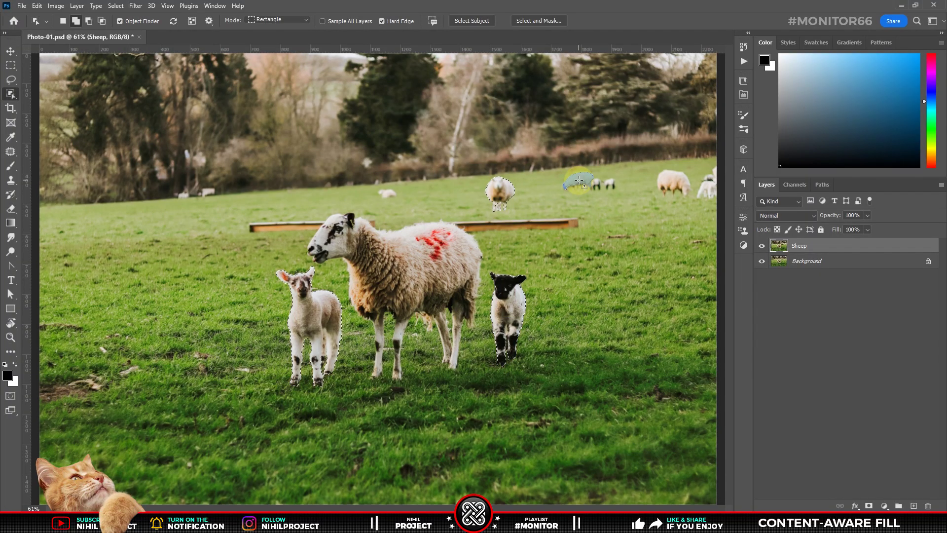
shift+click(567, 189)
shift+click(673, 183)
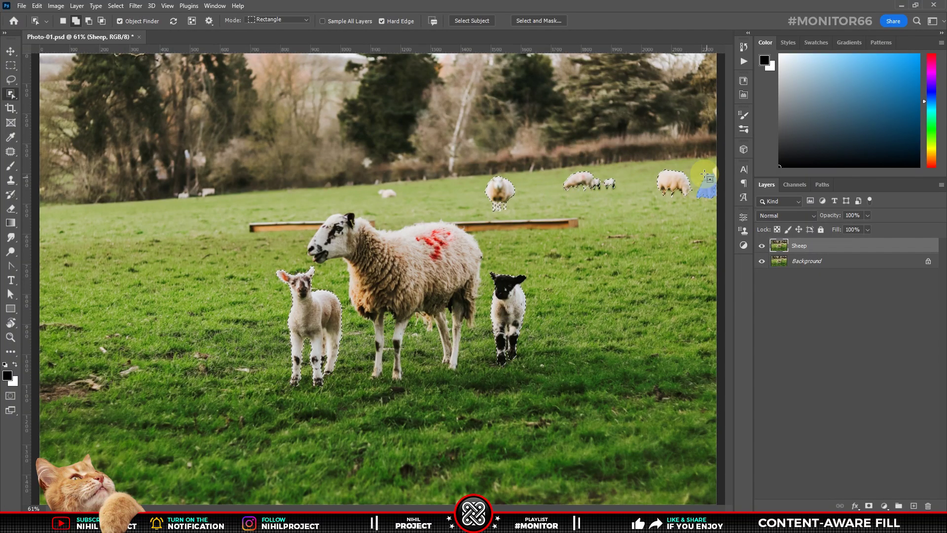
shift+click(706, 183)
drag(209, 191, 178, 200)
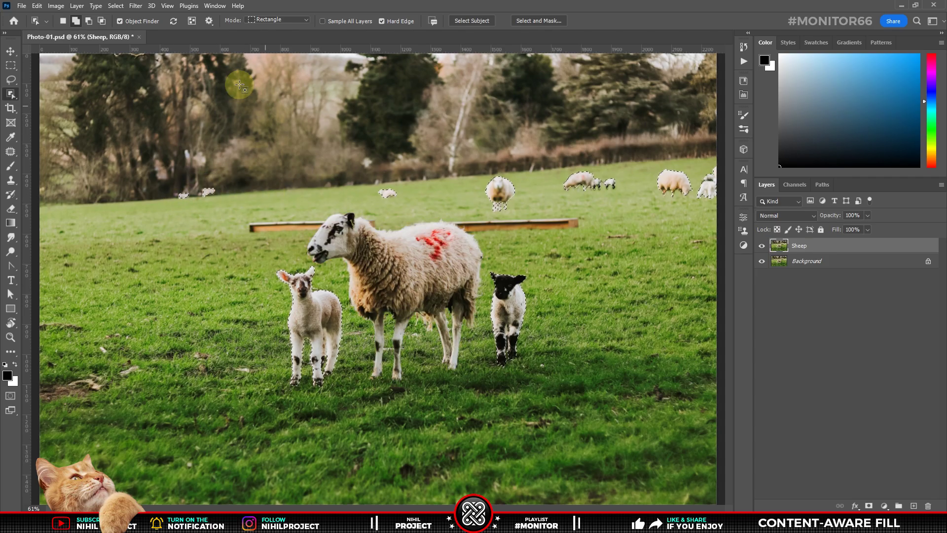
click(120, 21)
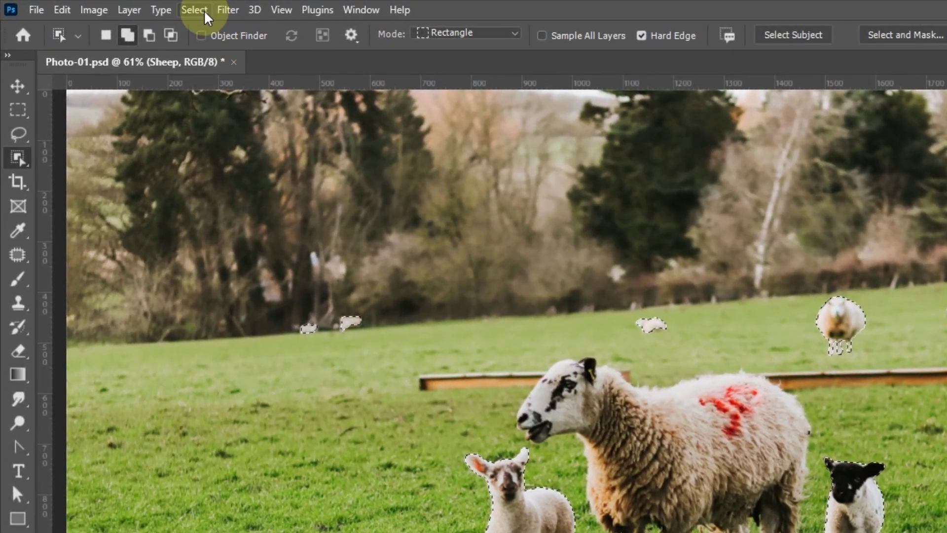
Expand the selection around the lambs and distant sheep by 7 pixels
click(116, 6)
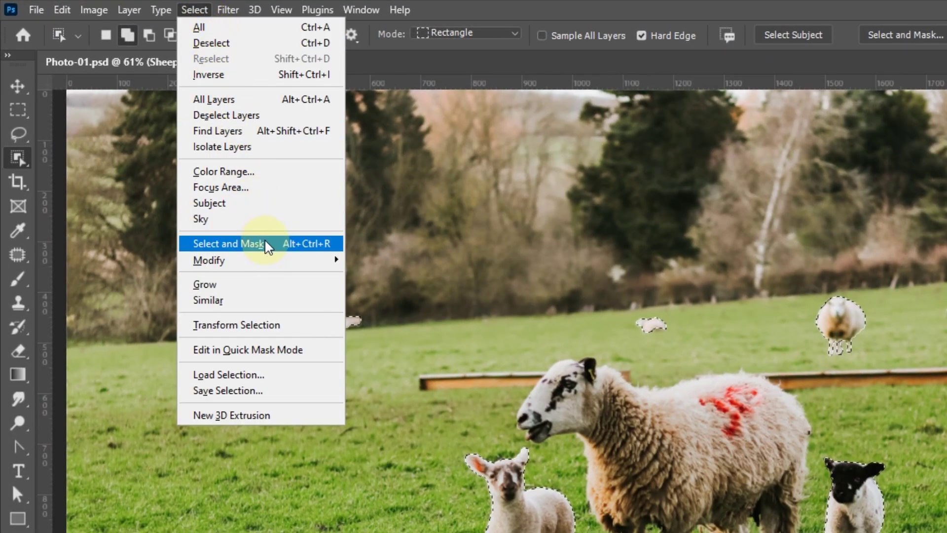
mouse_move(215, 260)
click(390, 291)
text(7)
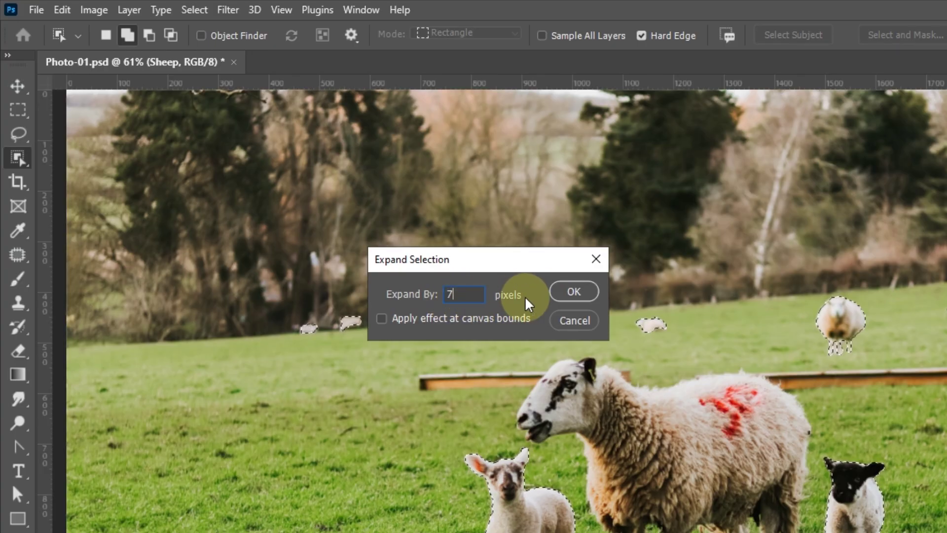
click(574, 291)
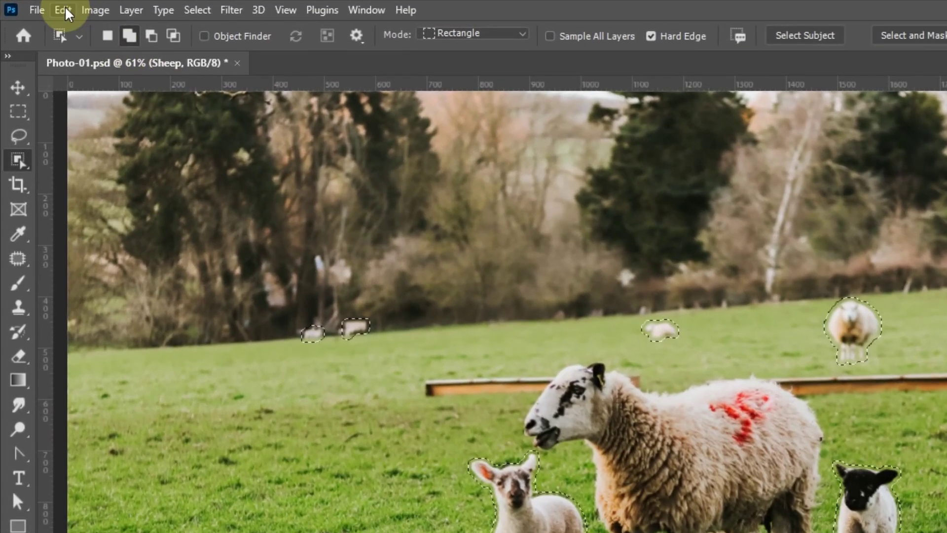
Fill the expanded selection with Content-Aware contents
click(37, 6)
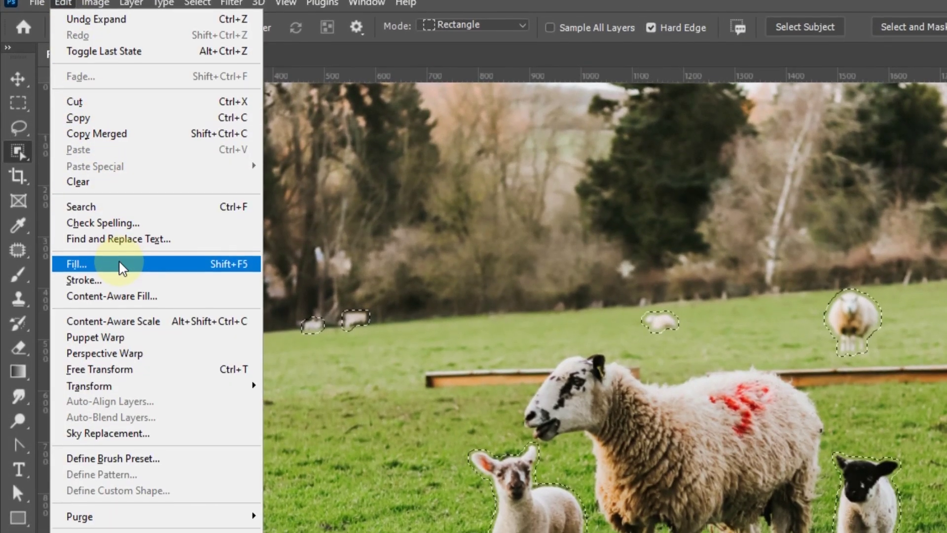
click(118, 272)
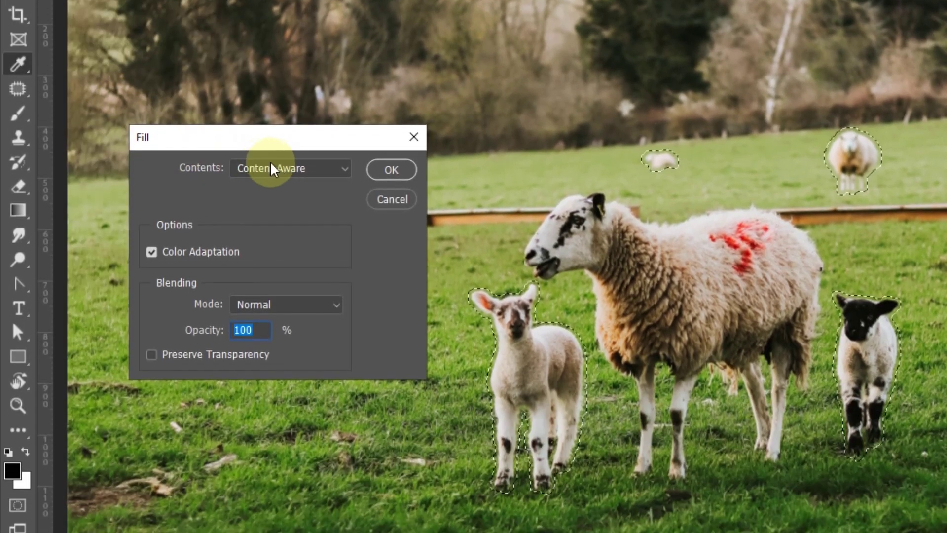
click(296, 168)
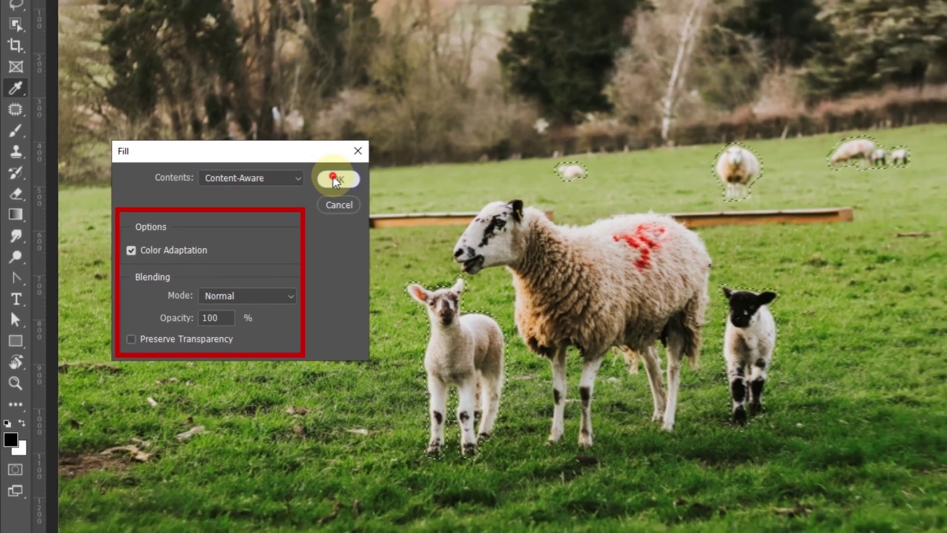
click(387, 169)
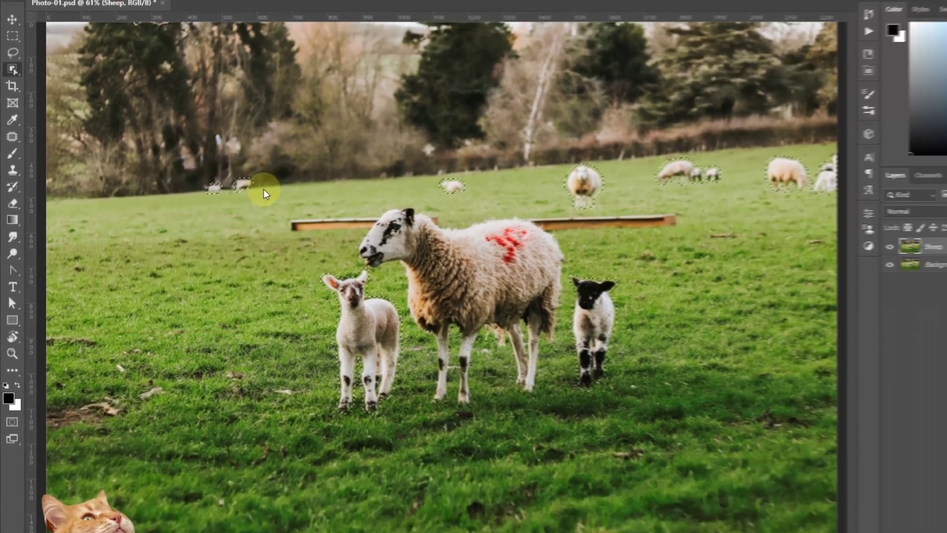
Toggle Quick Mask and zoom in to inspect the blurry filled lamb areas
key(q)
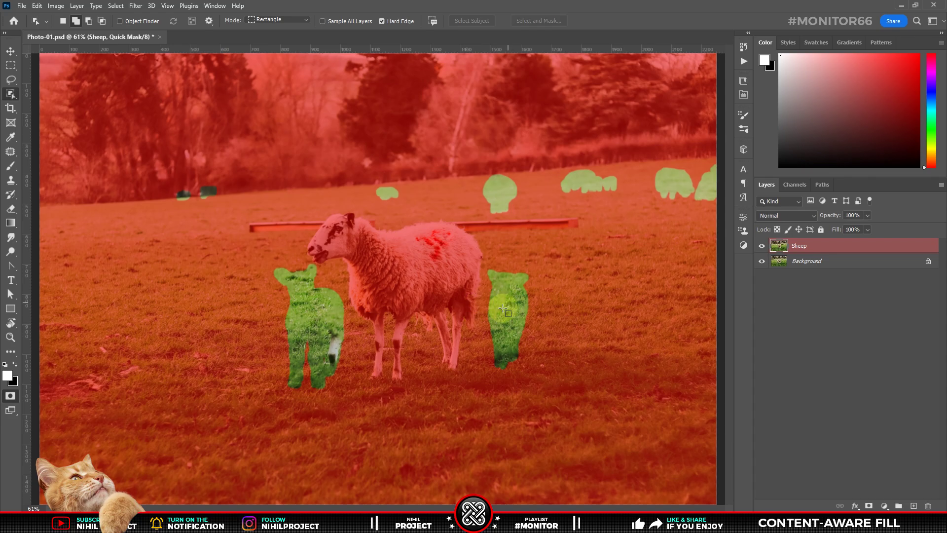
scroll(332, 351, up, 3)
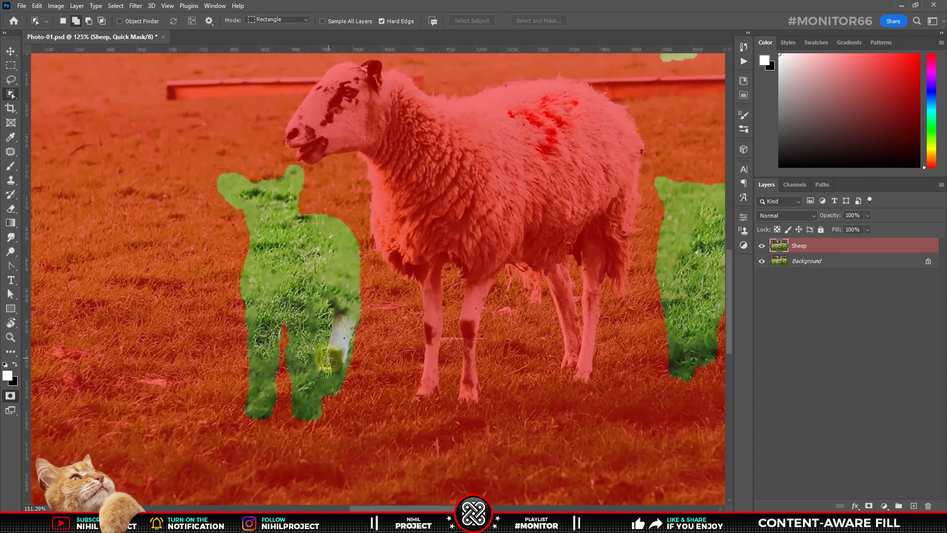
scroll(335, 349, up, 2)
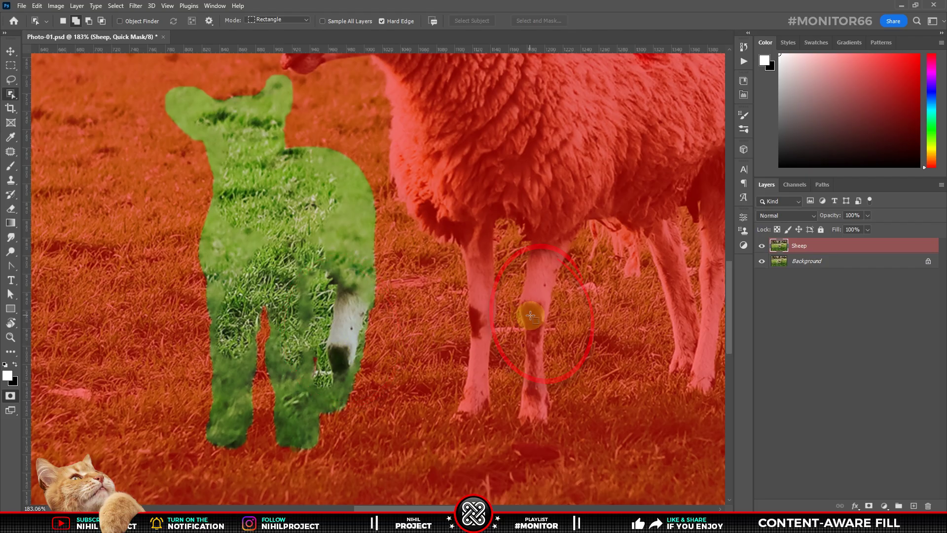
drag(564, 323, 249, 292)
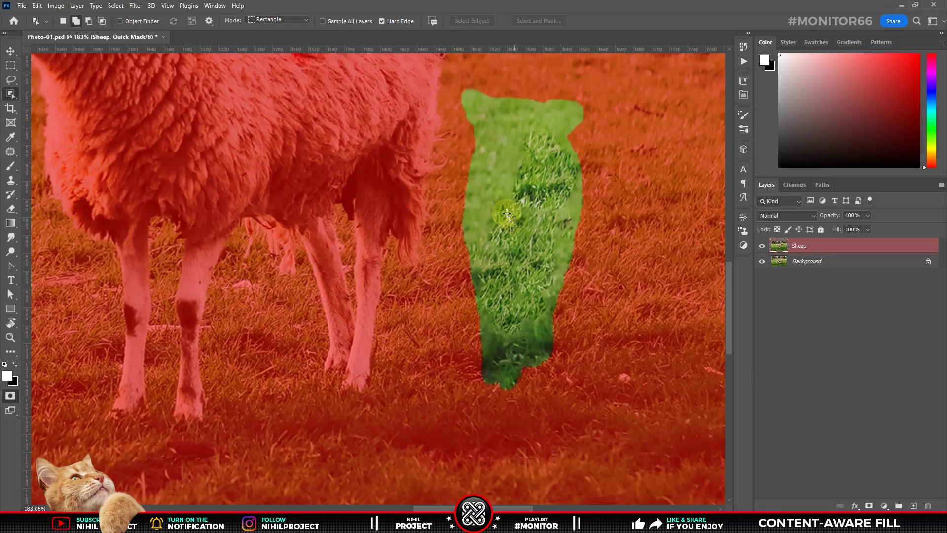
Undo the fill, check the ewe's back and legs, and fit the image on screen
key(ctrl+z)
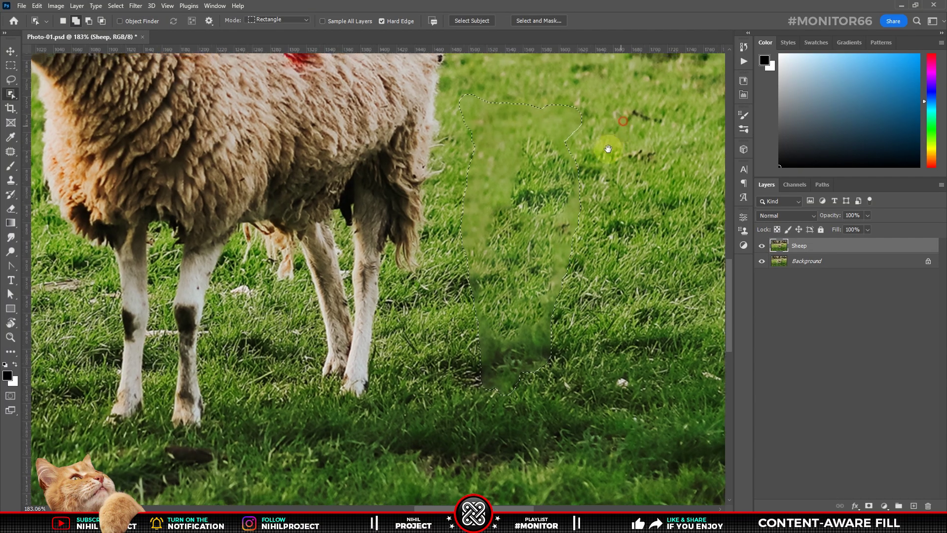
drag(609, 148, 539, 303)
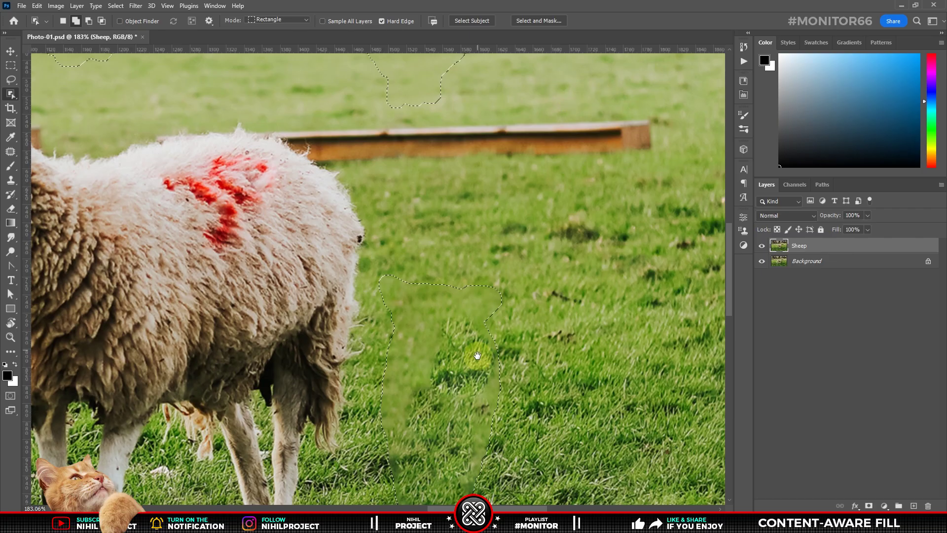
drag(477, 355, 497, 223)
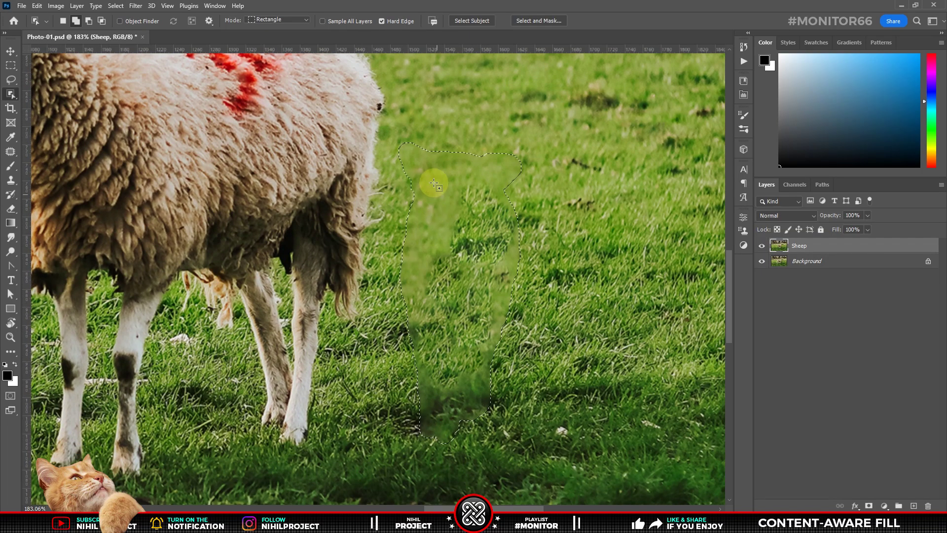
key(ctrl+0)
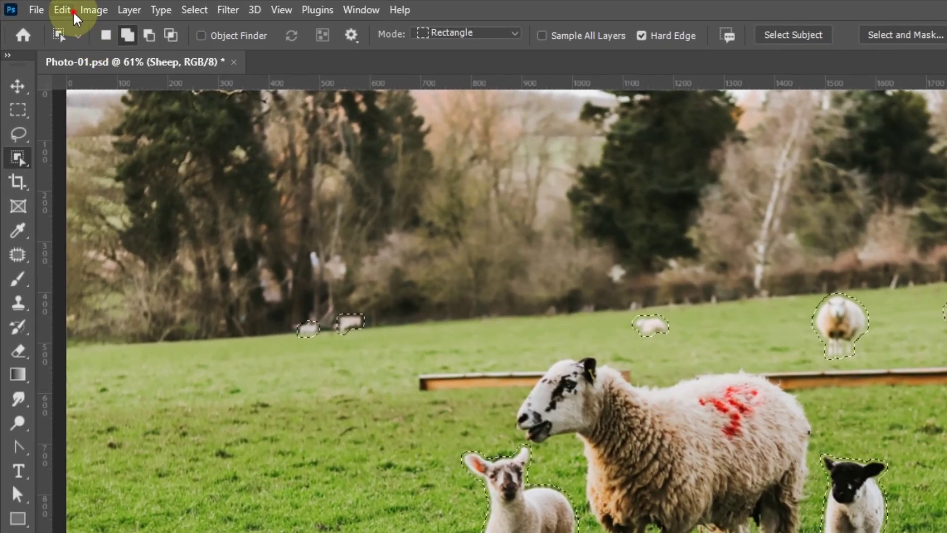
Open Edit > Content-Aware Fill for the selected lambs and distant sheep
click(72, 11)
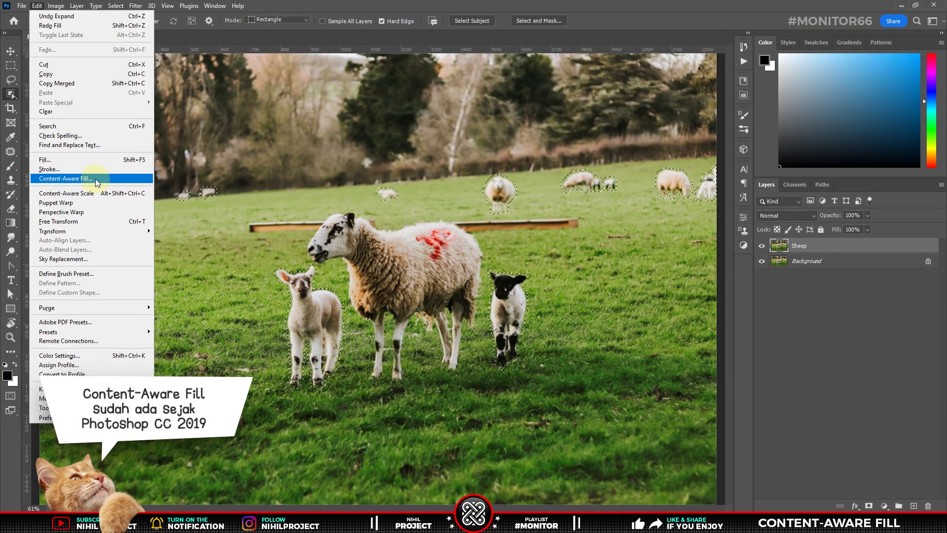
click(95, 179)
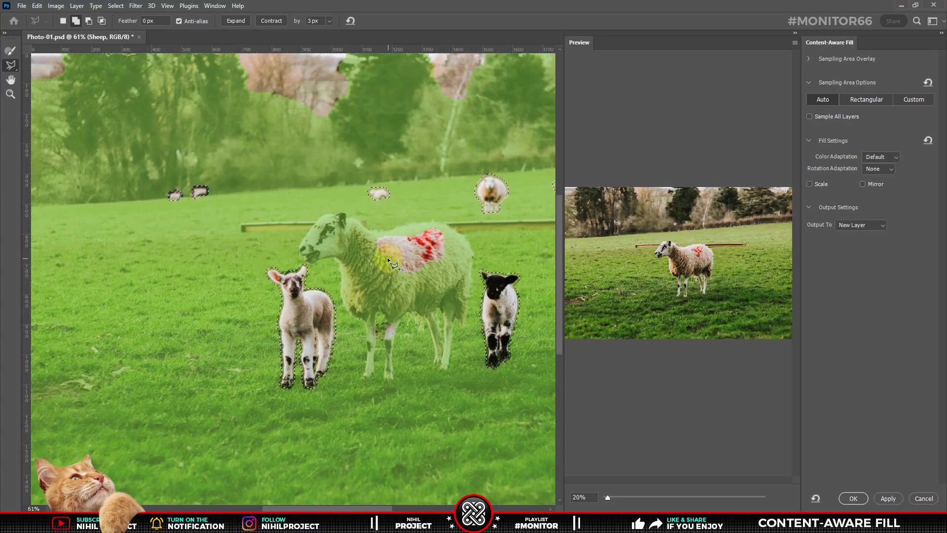
Subtract the ewe from the sampling area with the Sampling Brush, then shrink the brush
click(129, 117)
click(10, 50)
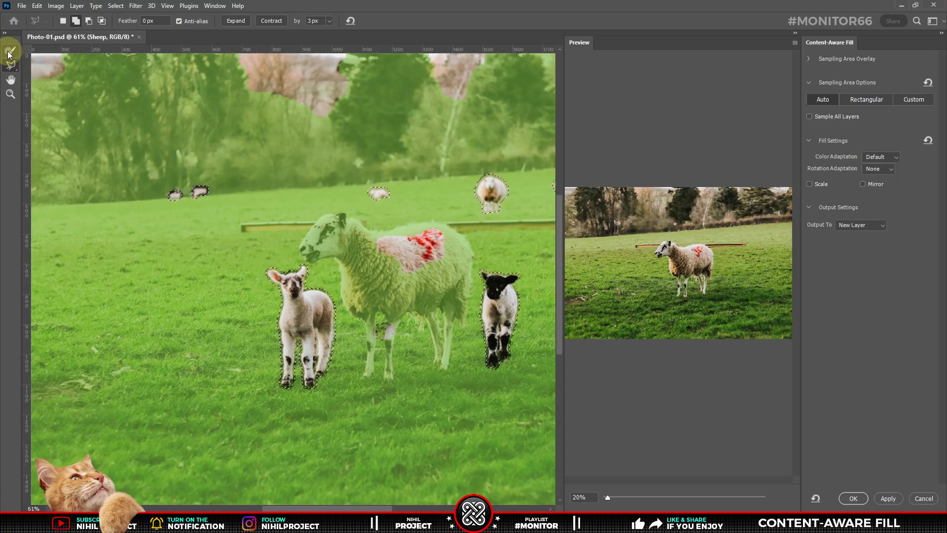
mouse_move(332, 241)
mouse_down()
mouse_move(464, 276)
mouse_move(393, 264)
mouse_up()
key(bracketleft)
key(bracketleft)
key(bracketleft)
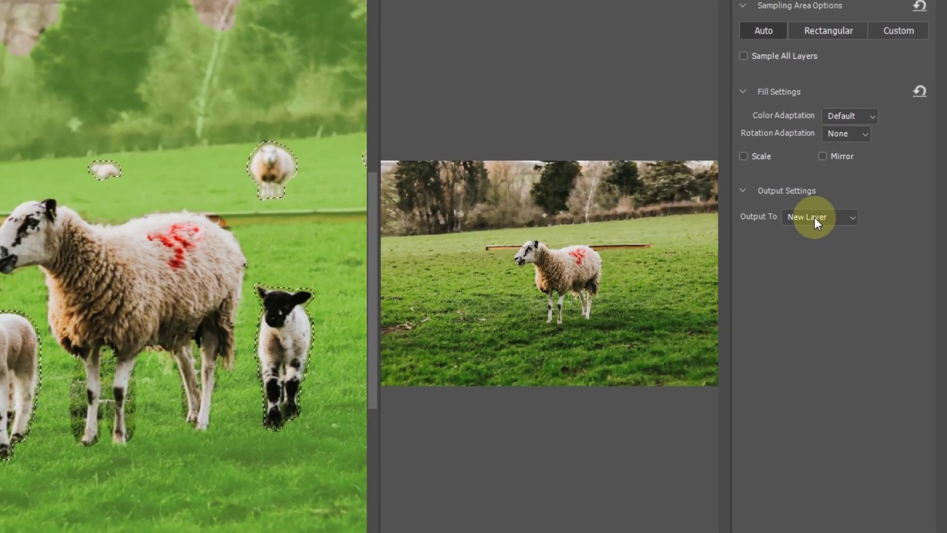
Set the fill output to New Layer and apply the Content-Aware Fill
click(814, 222)
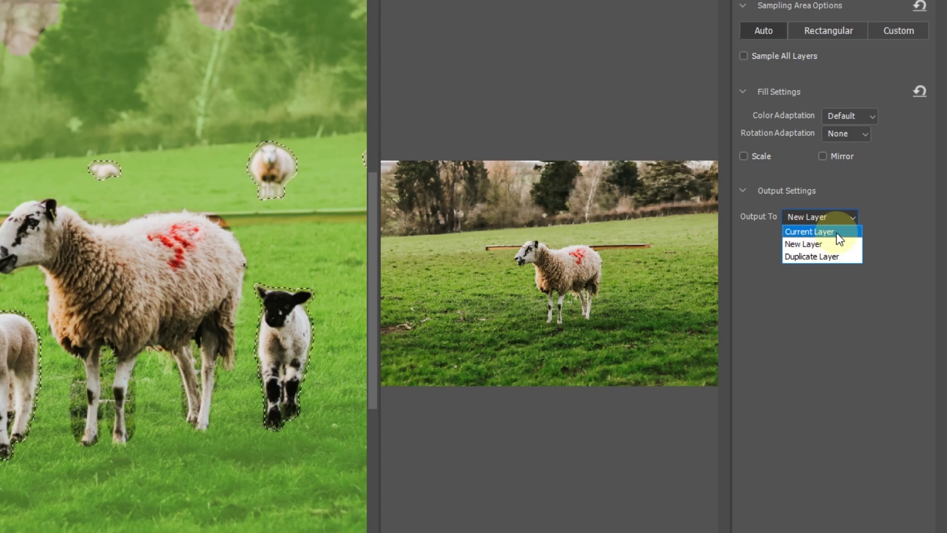
click(819, 257)
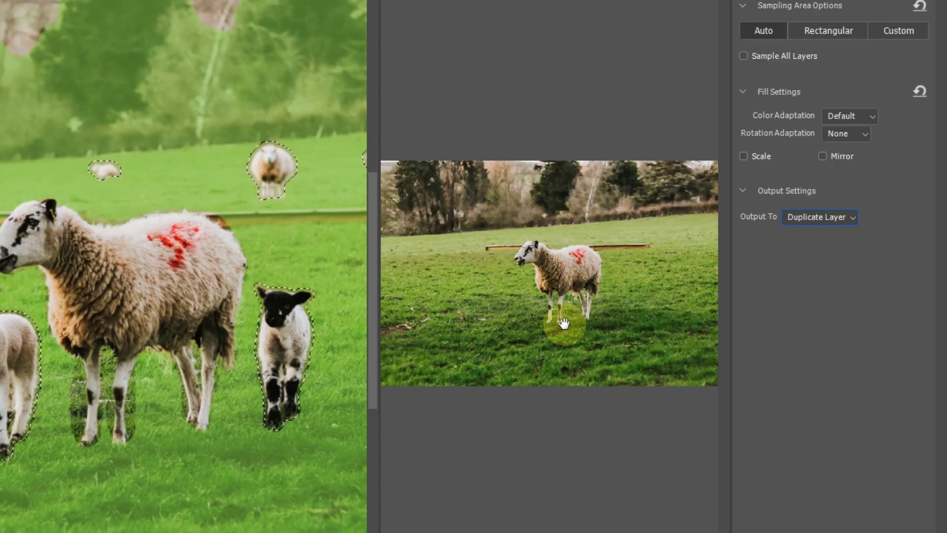
click(812, 218)
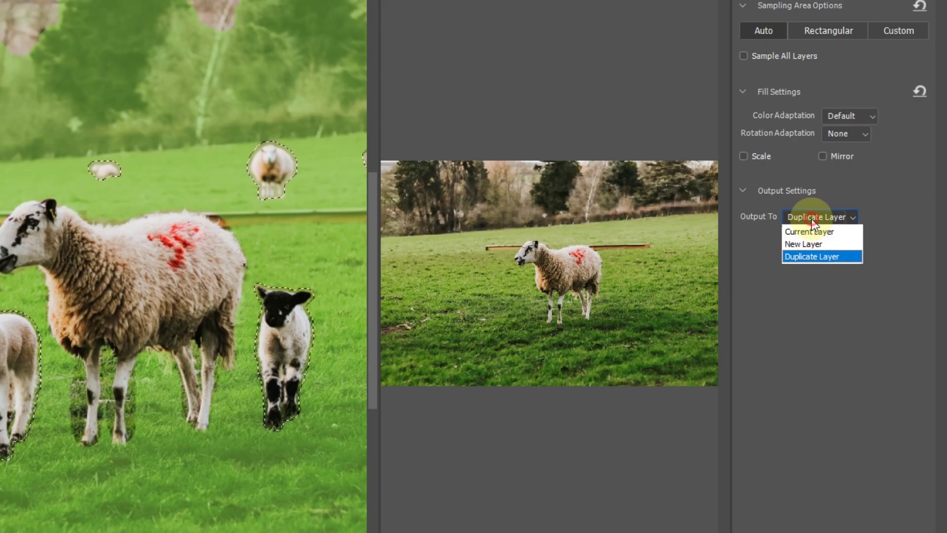
click(819, 243)
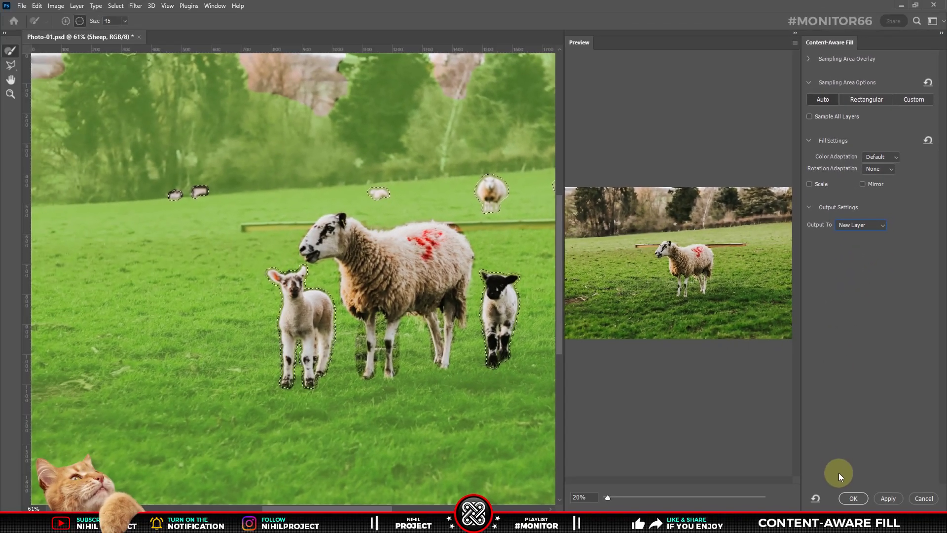
click(852, 498)
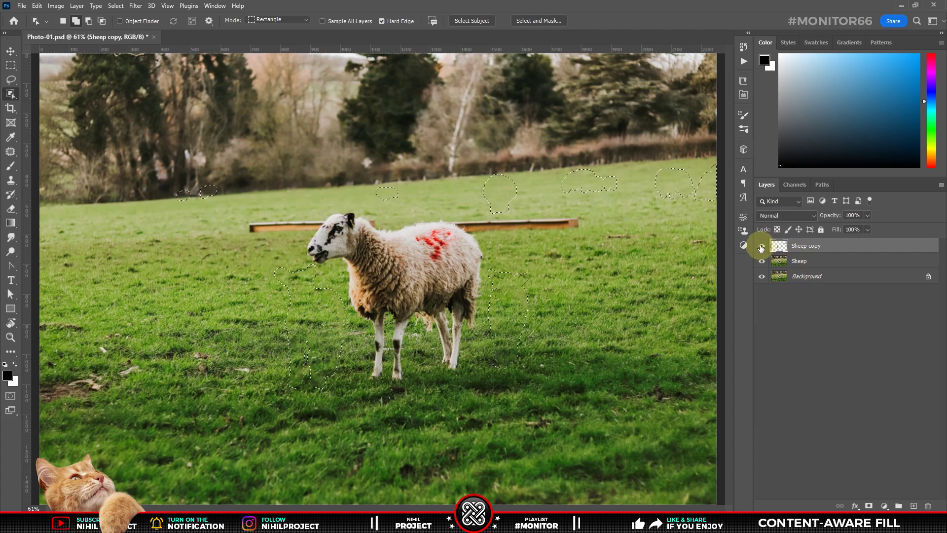
Toggle layer visibility to view the Sheep copy patches alone, deselect, and compare before and after
alt+click(761, 246)
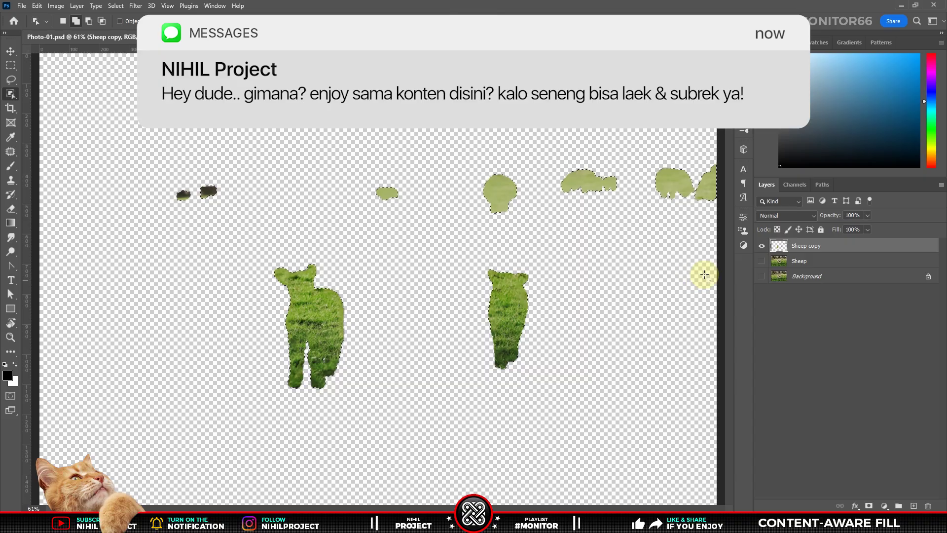
alt+click(760, 246)
key(ctrl+d)
alt+click(761, 278)
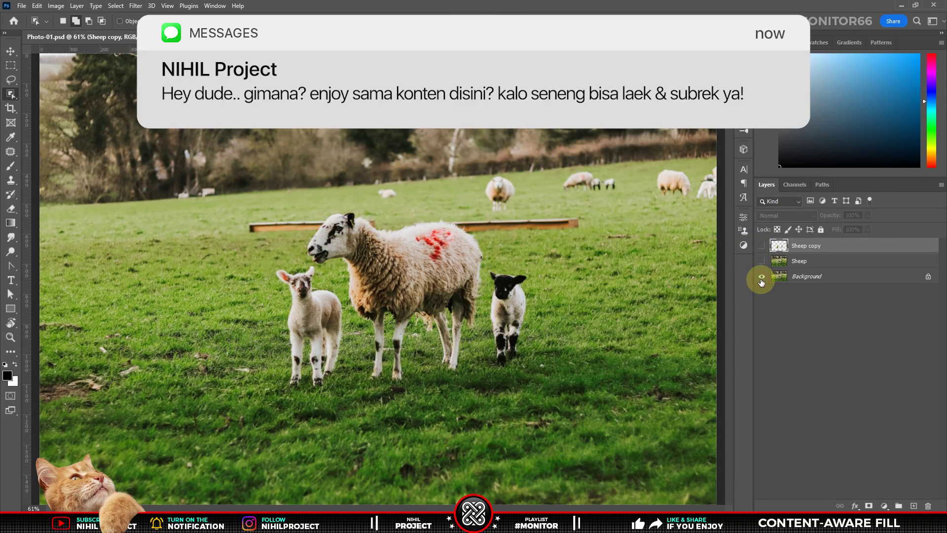
alt+click(761, 280)
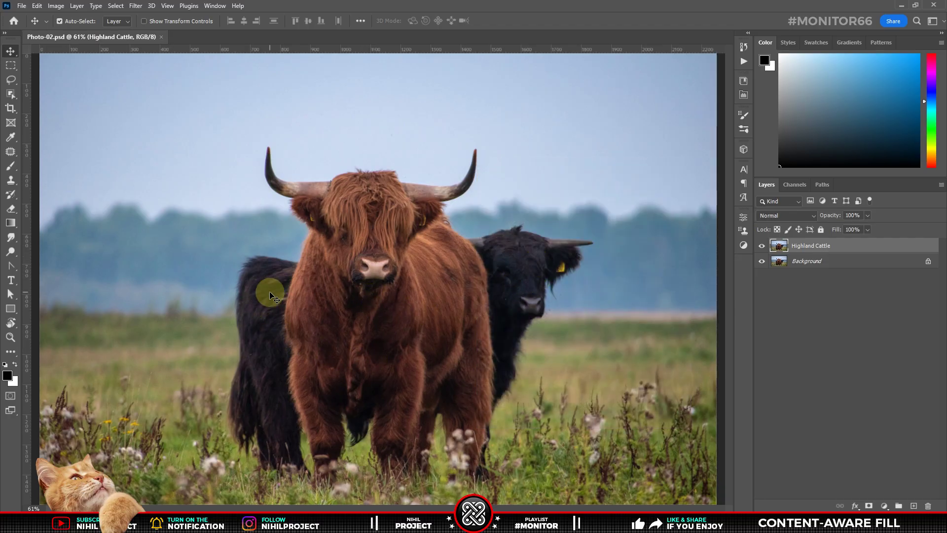
Select both black cows with Object Selection, then loosely widen their outline with Lasso in Add mode
key(w)
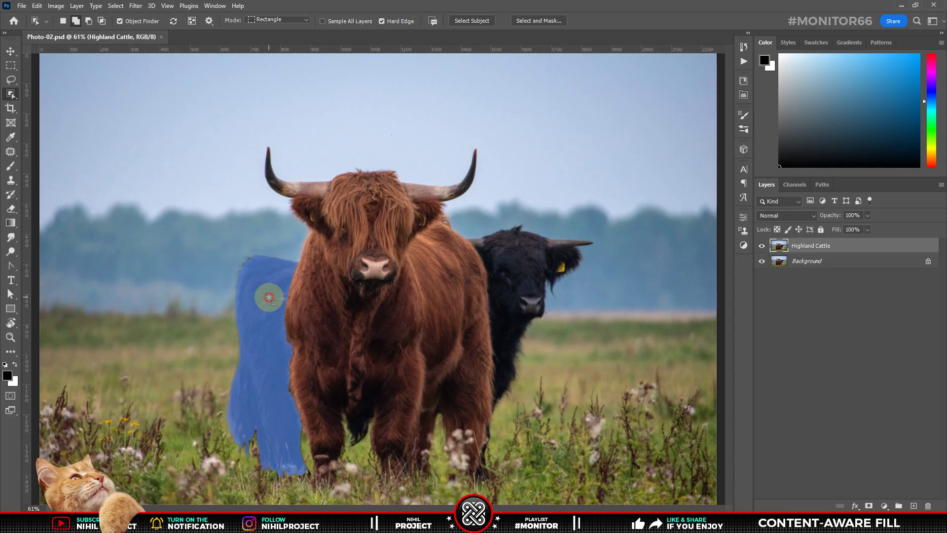
click(269, 297)
click(522, 281)
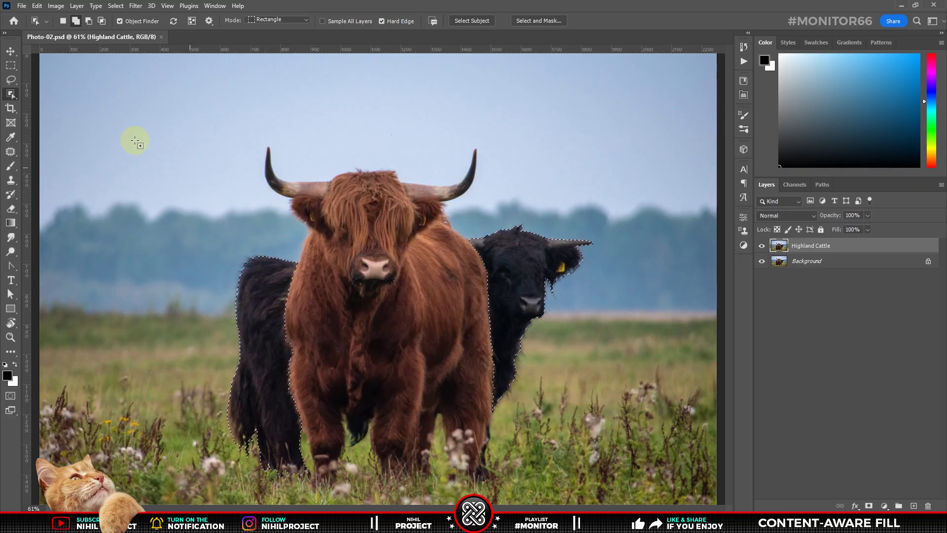
click(10, 79)
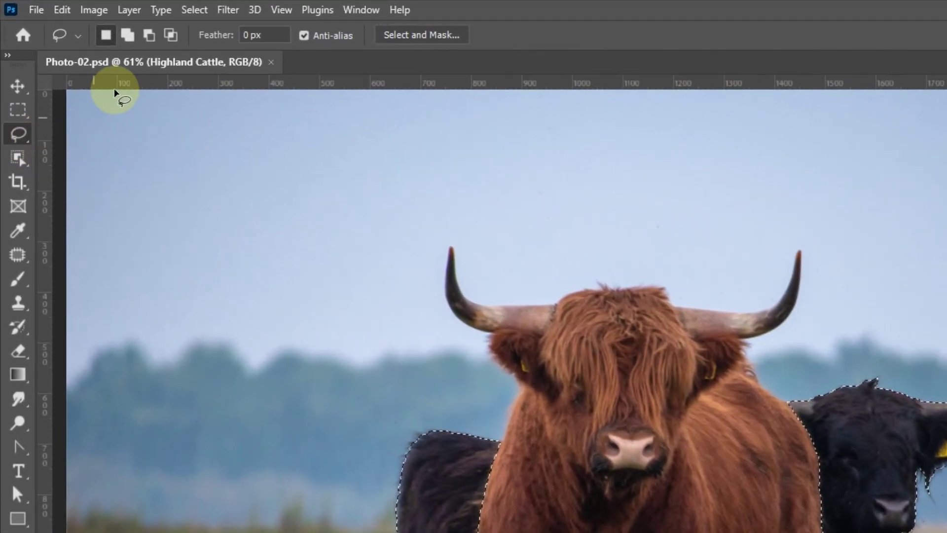
click(127, 35)
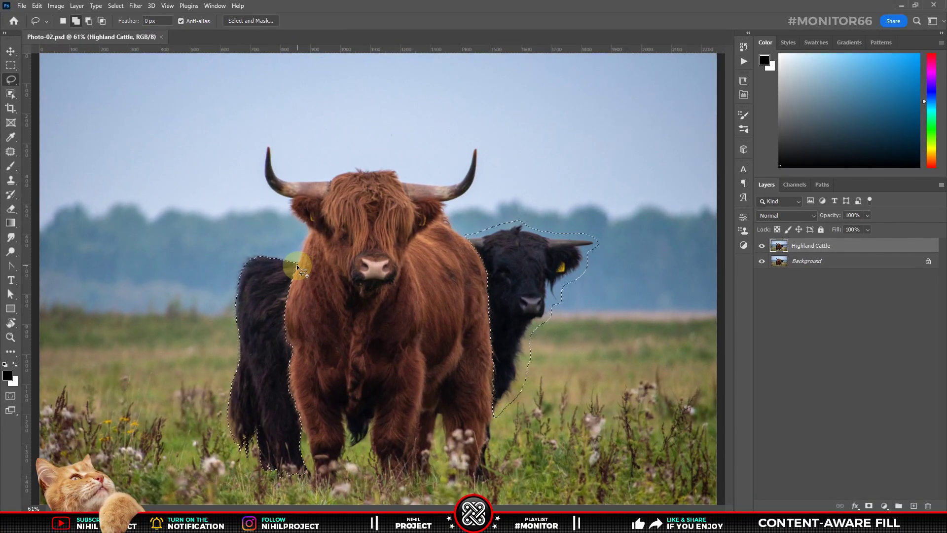
mouse_move(297, 267)
mouse_down()
mouse_move(235, 343)
mouse_move(257, 375)
mouse_up()
drag(279, 471, 299, 484)
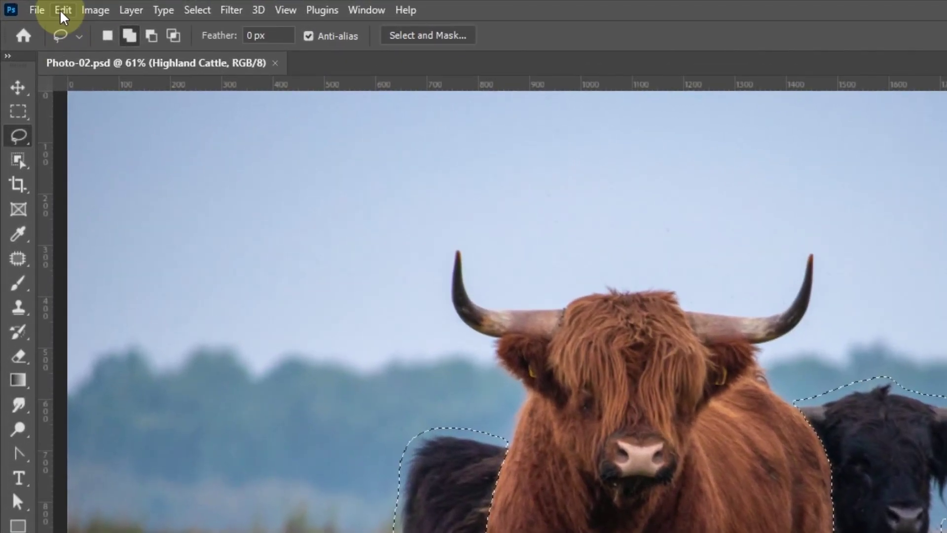
click(63, 11)
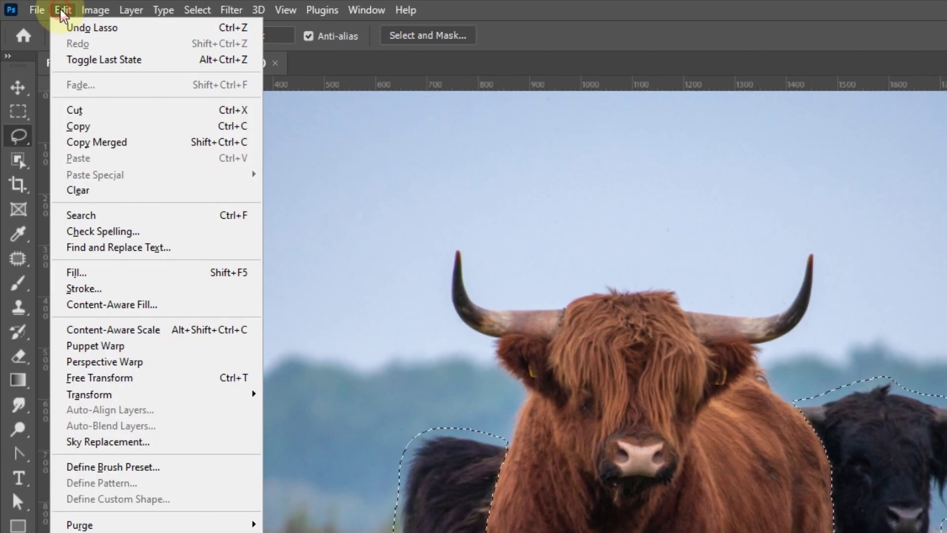
click(76, 272)
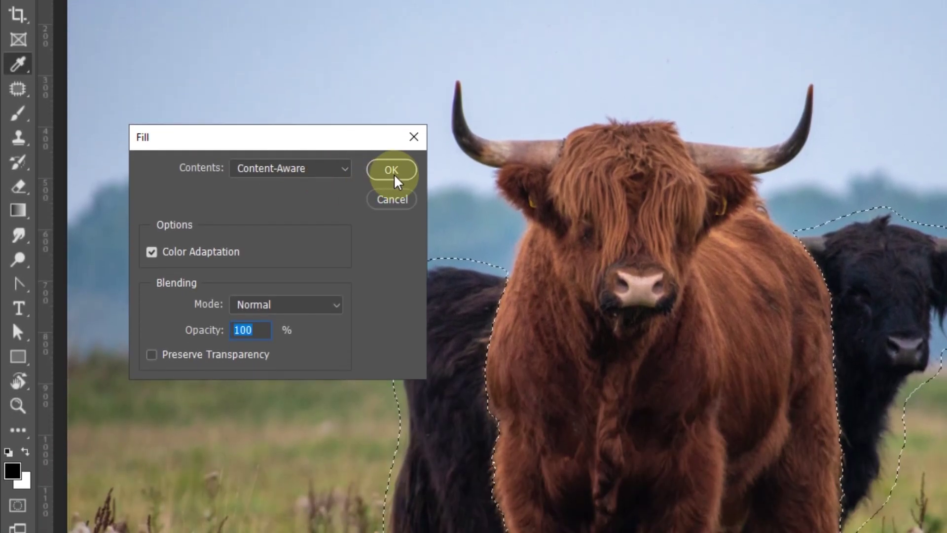
click(392, 170)
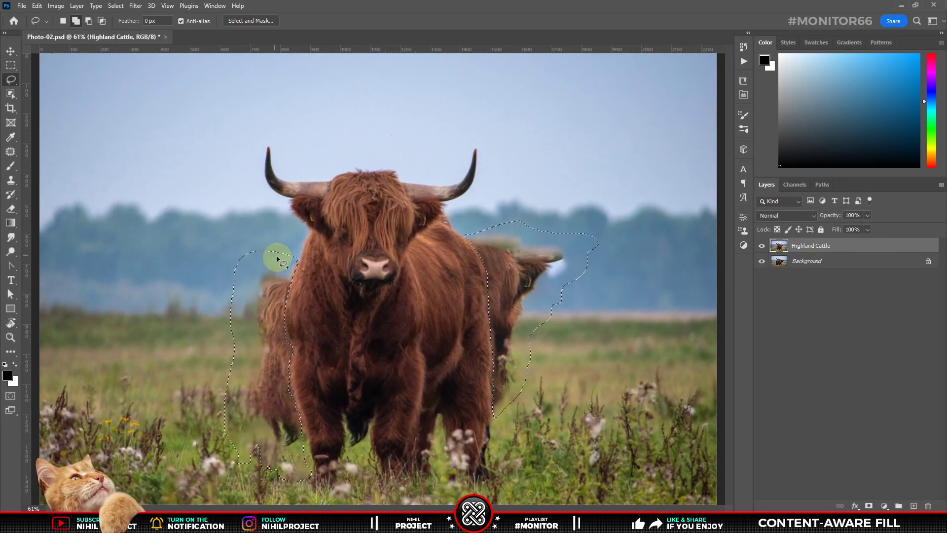
key(ctrl+z)
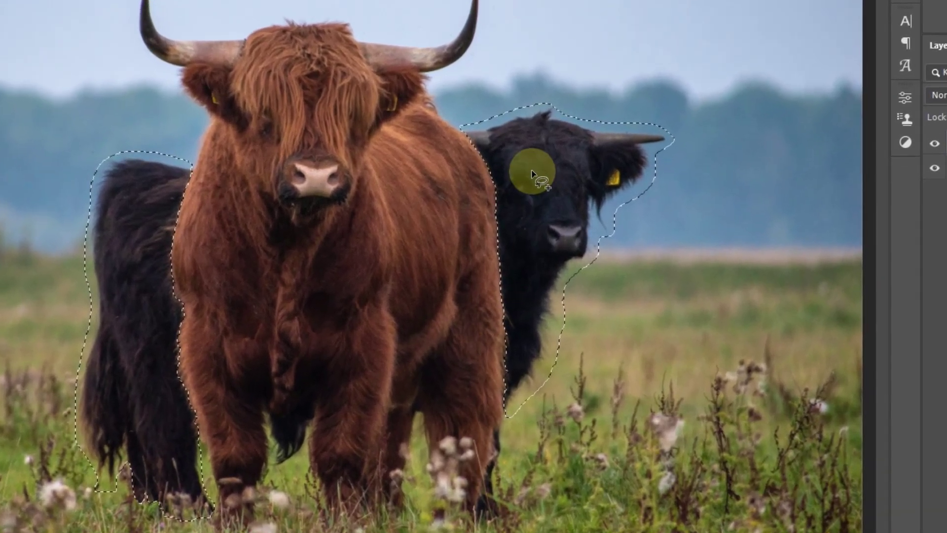
Run Content-Aware Fill on the black cows, excluding the brown cow from sampling with a smaller brush
right_click(532, 171)
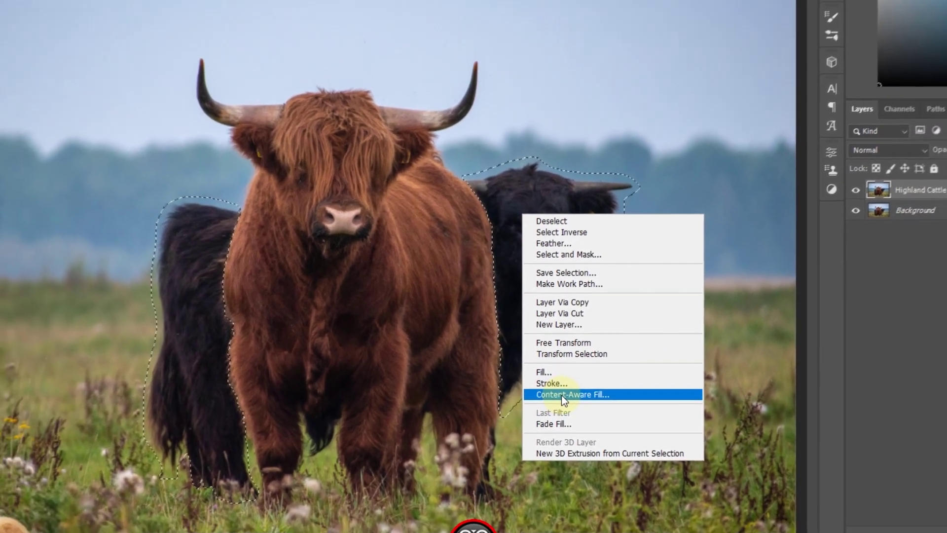
click(557, 390)
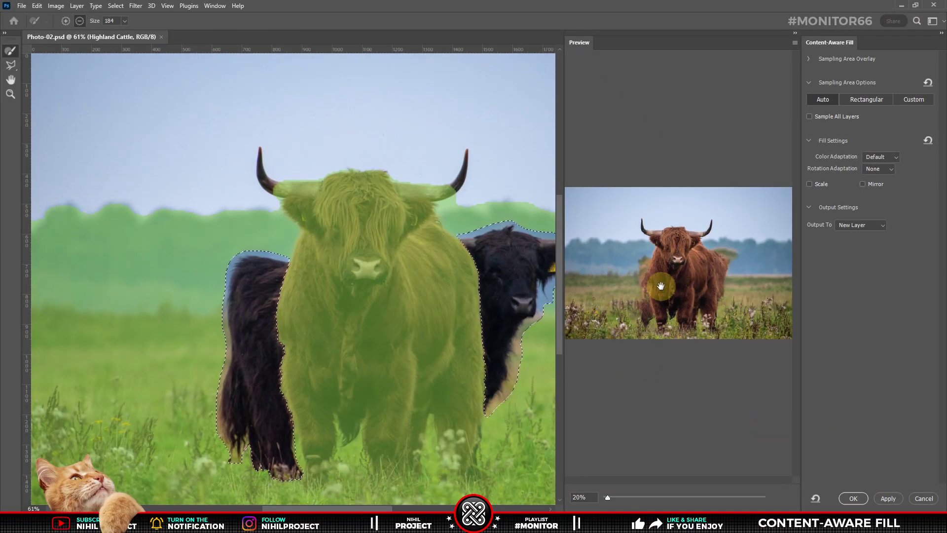
drag(461, 286, 376, 270)
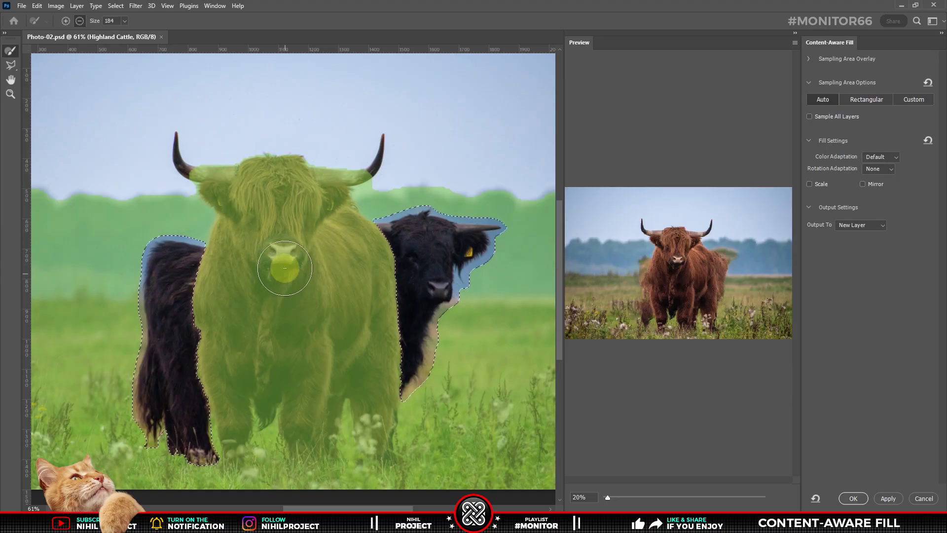
key(bracketleft)
key(bracketleft)
key(bracketleft)
mouse_move(237, 205)
mouse_down()
mouse_move(217, 190)
mouse_move(266, 183)
mouse_move(231, 434)
mouse_move(365, 359)
mouse_move(335, 237)
mouse_move(285, 288)
mouse_up()
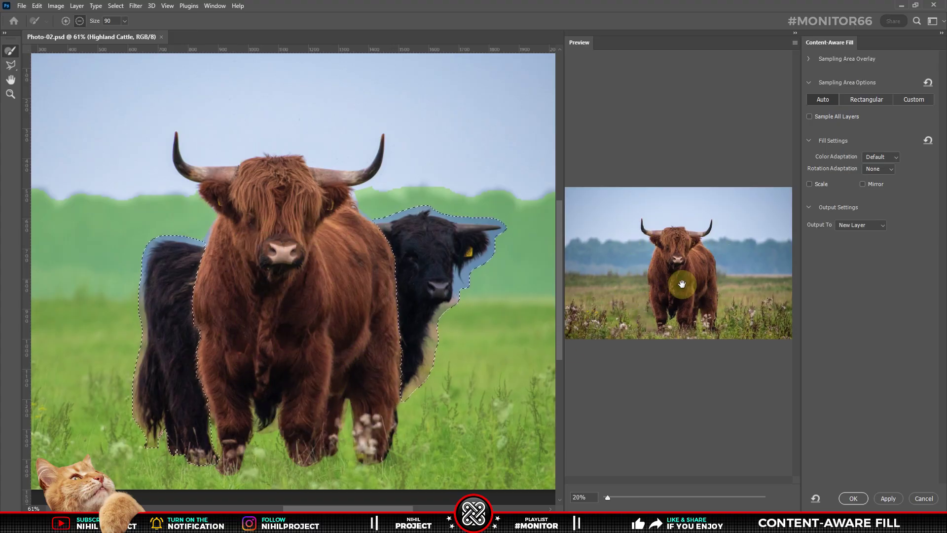
click(859, 496)
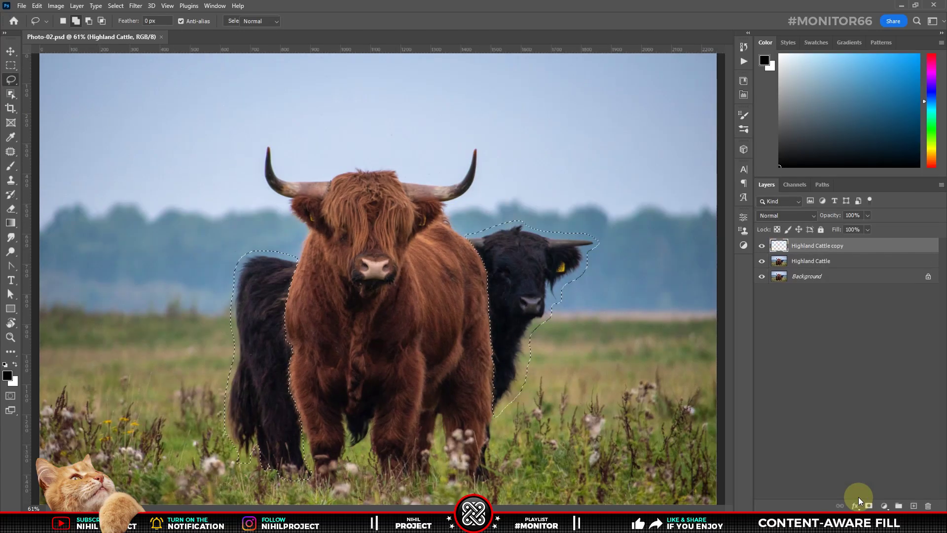
Deselect, then toggle the original layer to compare the cattle photo before and after the fill
key(ctrl+d)
alt+click(762, 277)
alt+click(762, 278)
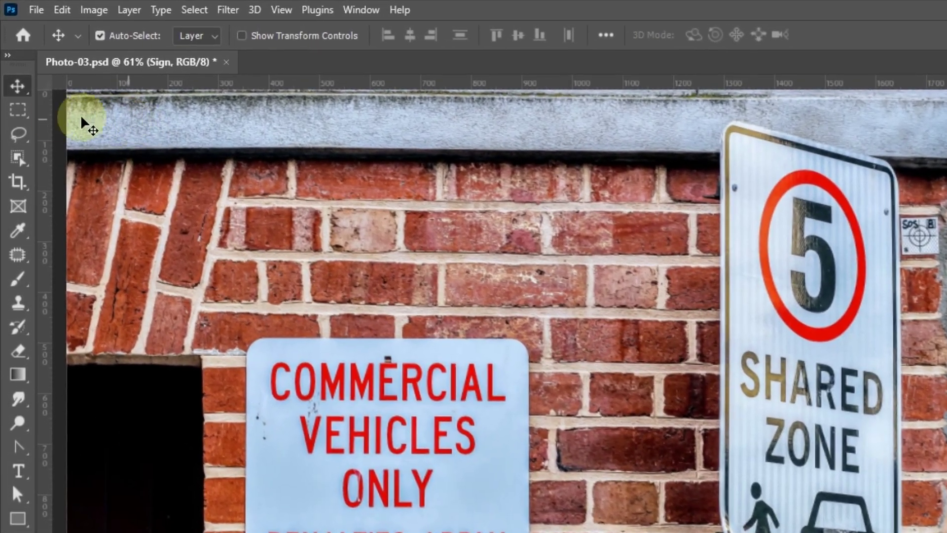
Box-select the COMMERCIAL VEHICLES sign, Content-Aware fill it via Shift+F5, then undo the fill
click(10, 65)
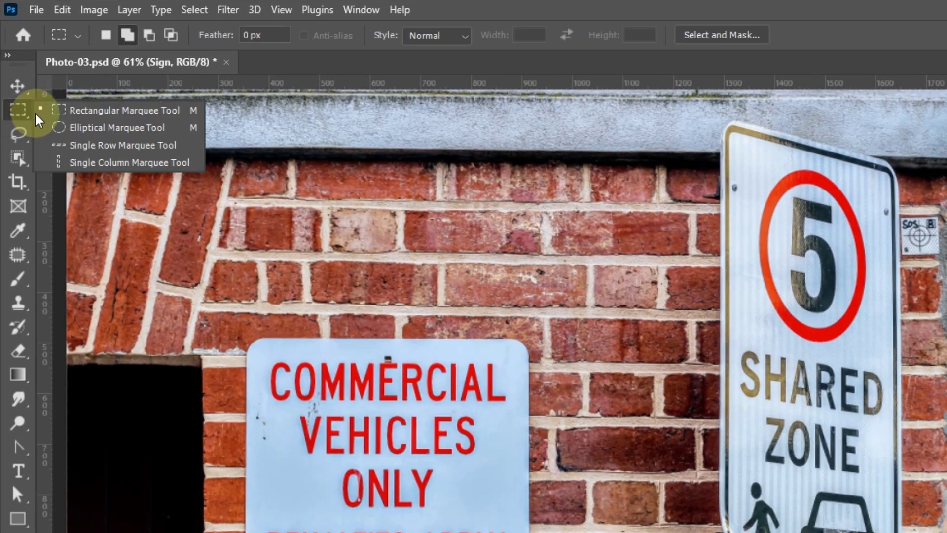
click(79, 110)
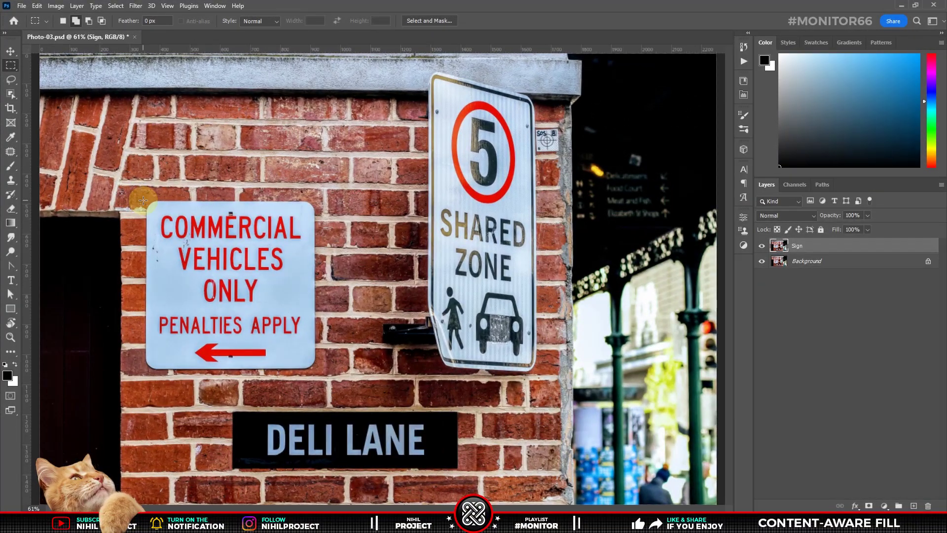
drag(192, 250, 317, 369)
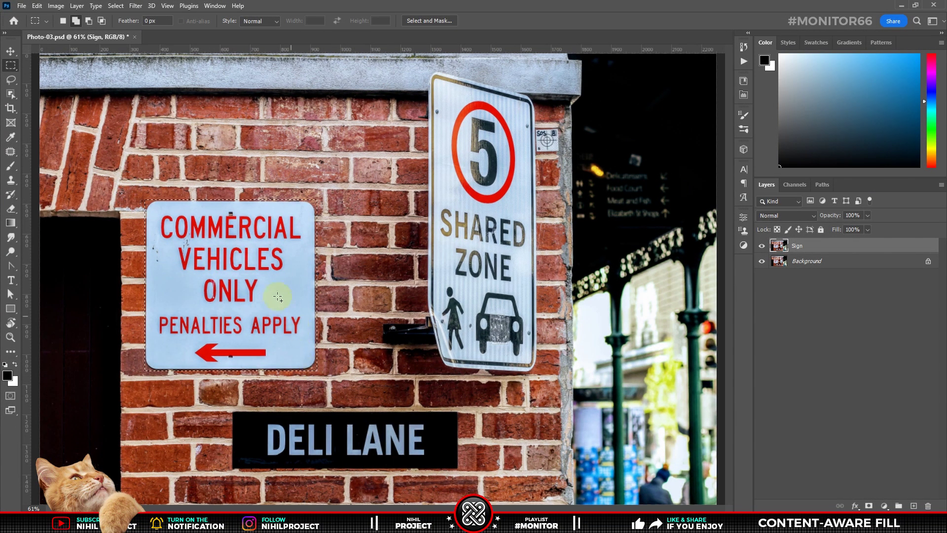
key(shift+F5)
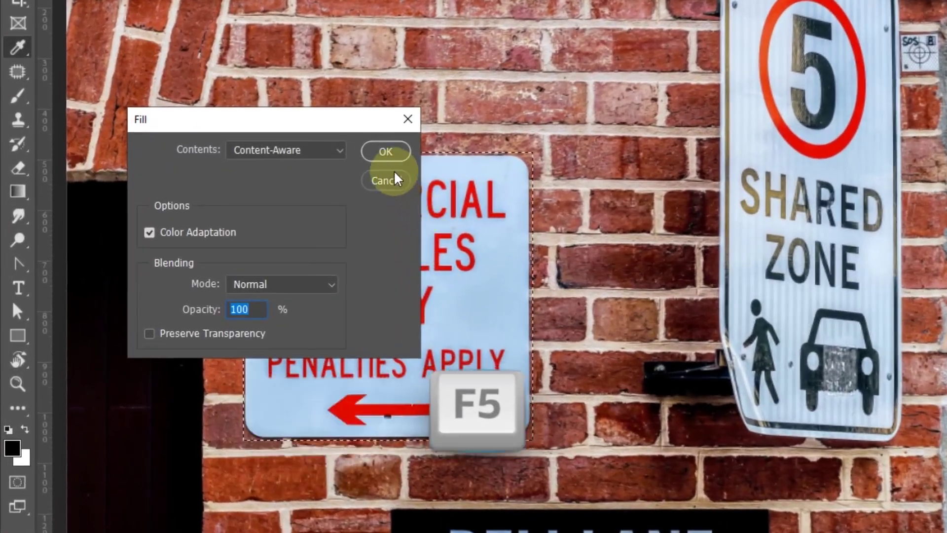
click(384, 152)
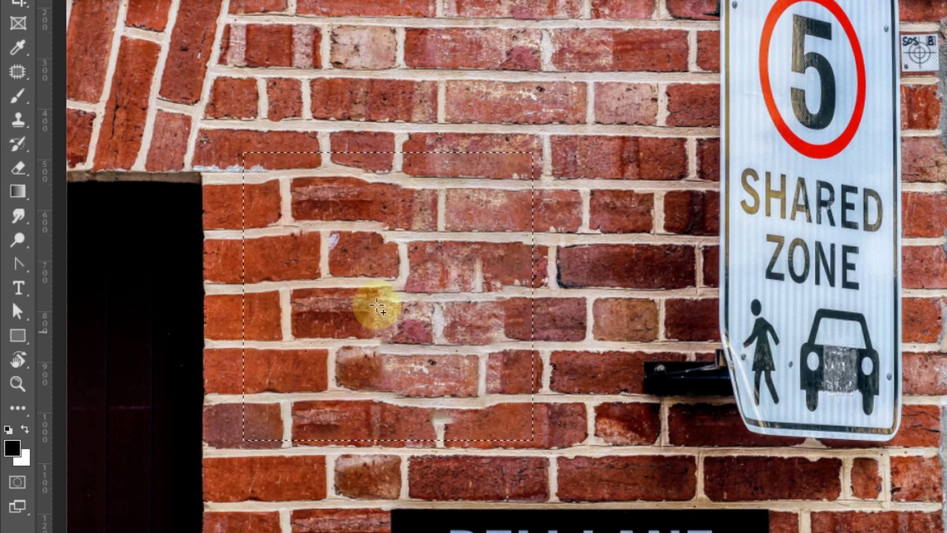
key(ctrl+z)
Content-Aware Fill the COMMERCIAL VEHICLES sign with Scale on, excluding the DELI LANE wall strip, onto a new layer
right_click(372, 193)
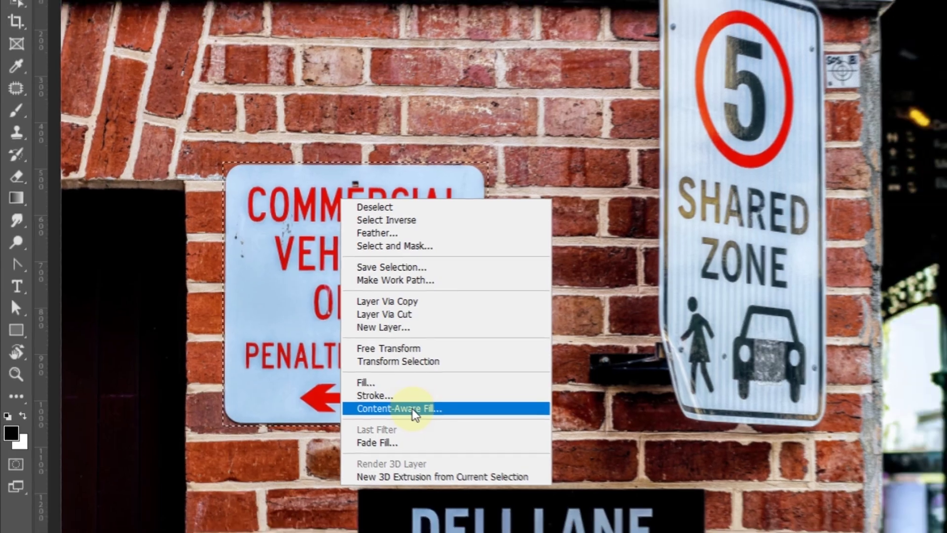
click(424, 420)
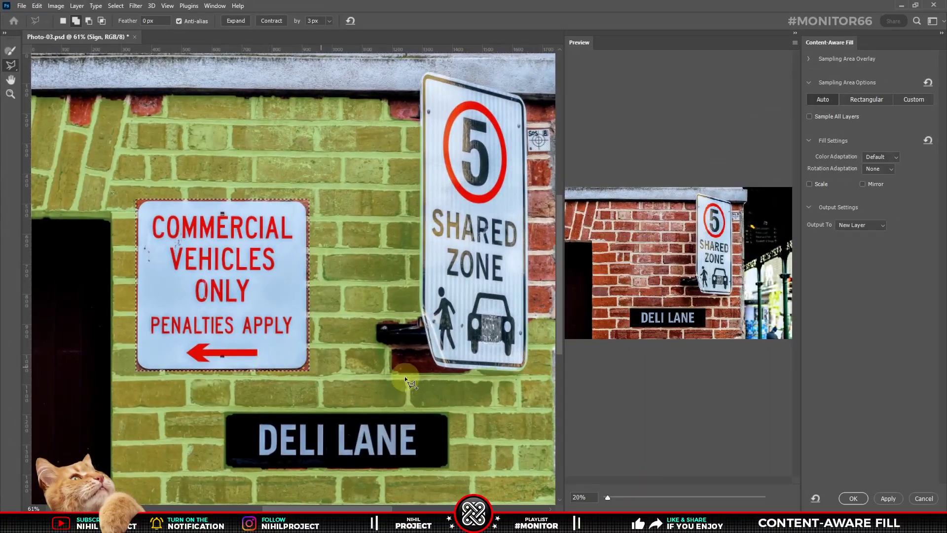
click(627, 265)
drag(636, 260, 664, 274)
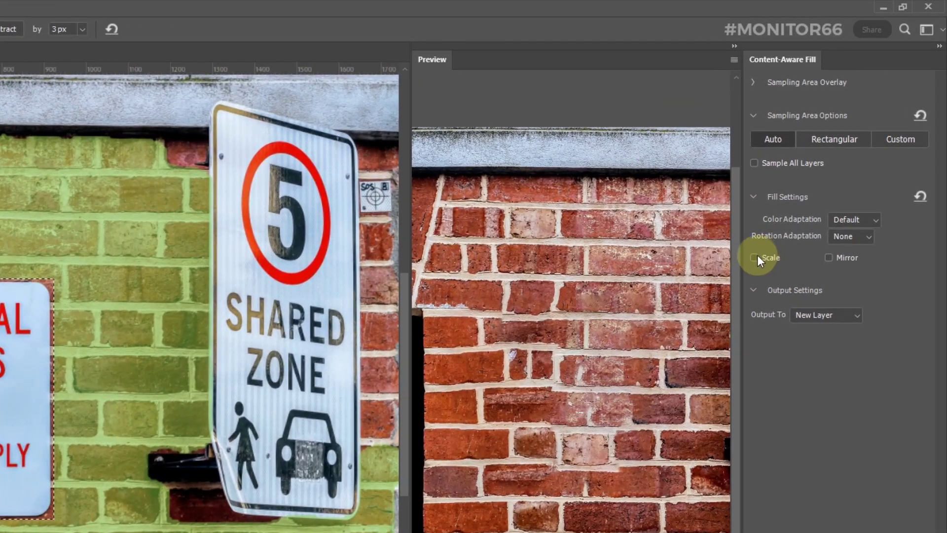
click(756, 256)
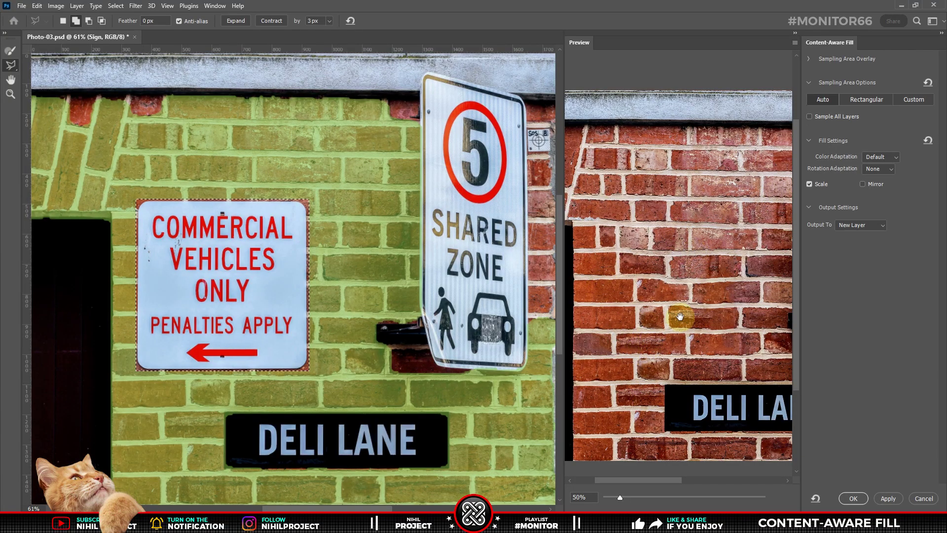
click(8, 49)
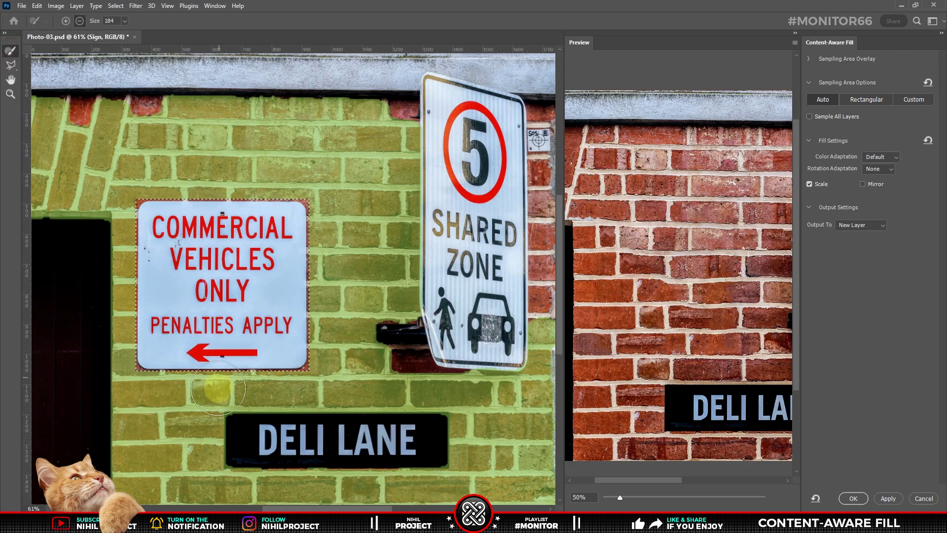
drag(220, 419, 172, 422)
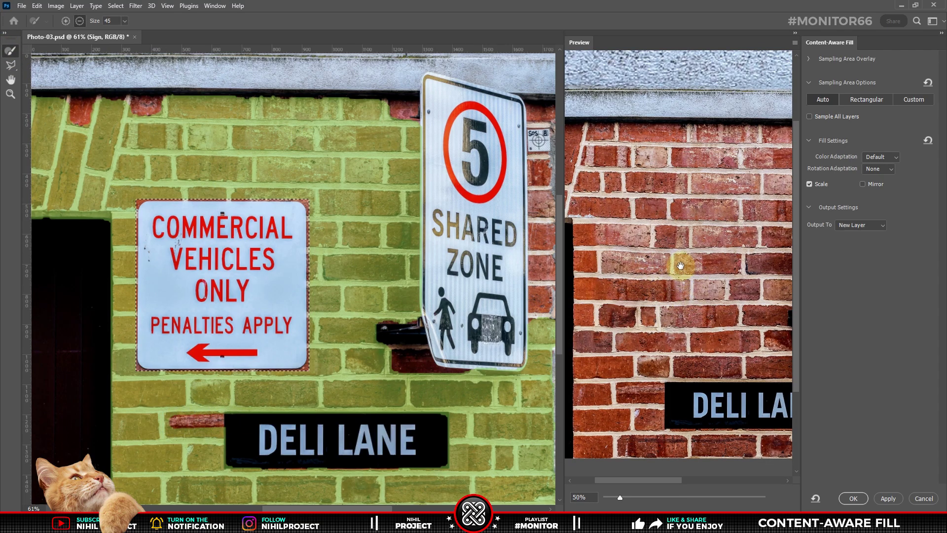
click(884, 498)
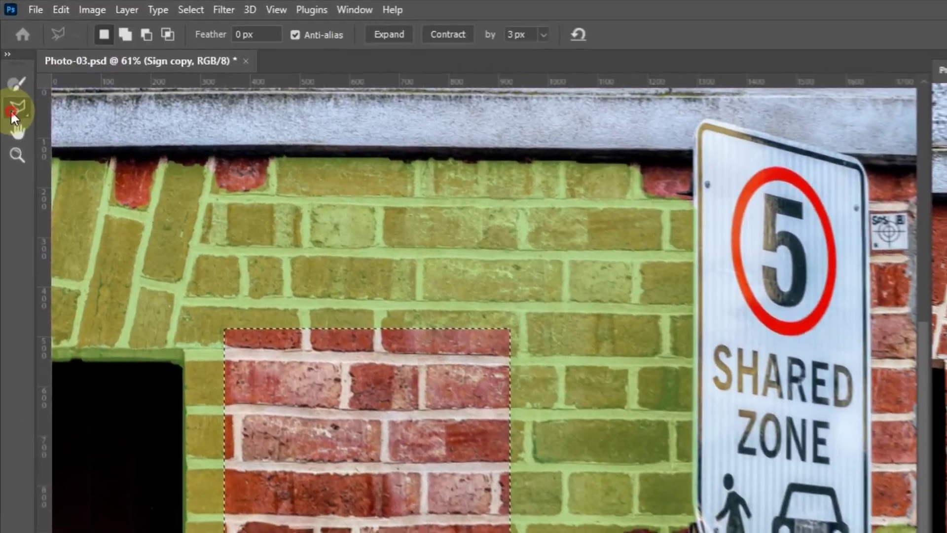
Outline the SHARED ZONE sign with the Polygonal Lasso
right_click(10, 64)
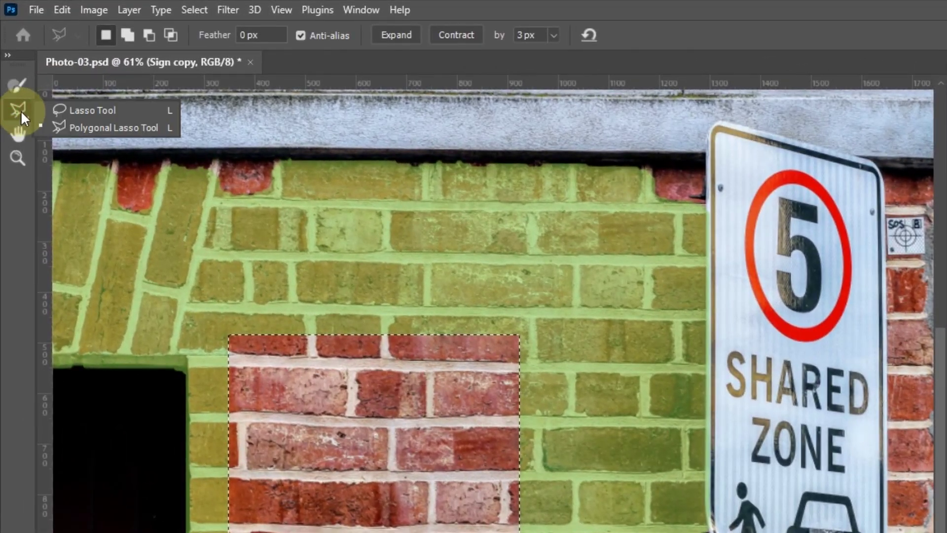
click(91, 126)
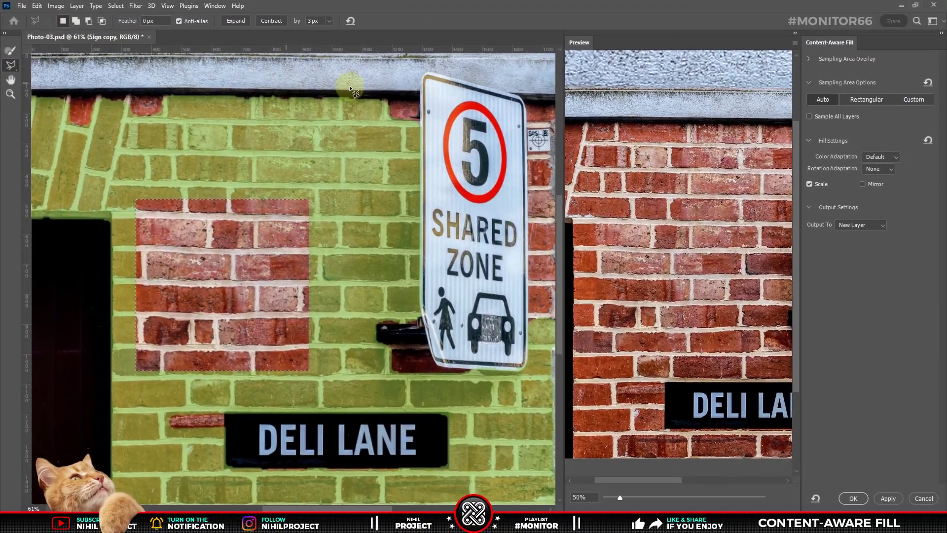
click(425, 67)
click(413, 107)
double_click(525, 89)
Remove a brick strip and the wall's right edge from sampling, then apply the fill
click(10, 51)
drag(148, 320, 307, 322)
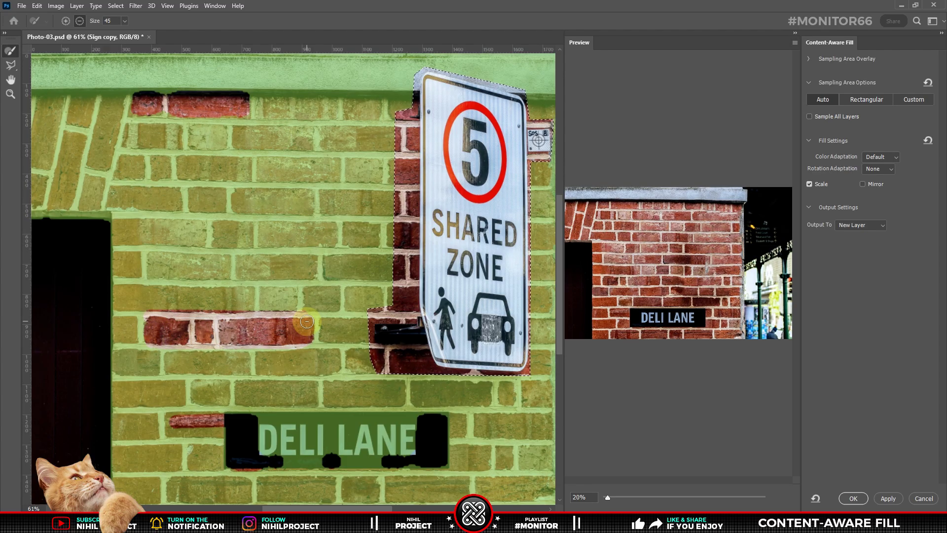
scroll(395, 276, right, 3)
drag(505, 241, 508, 109)
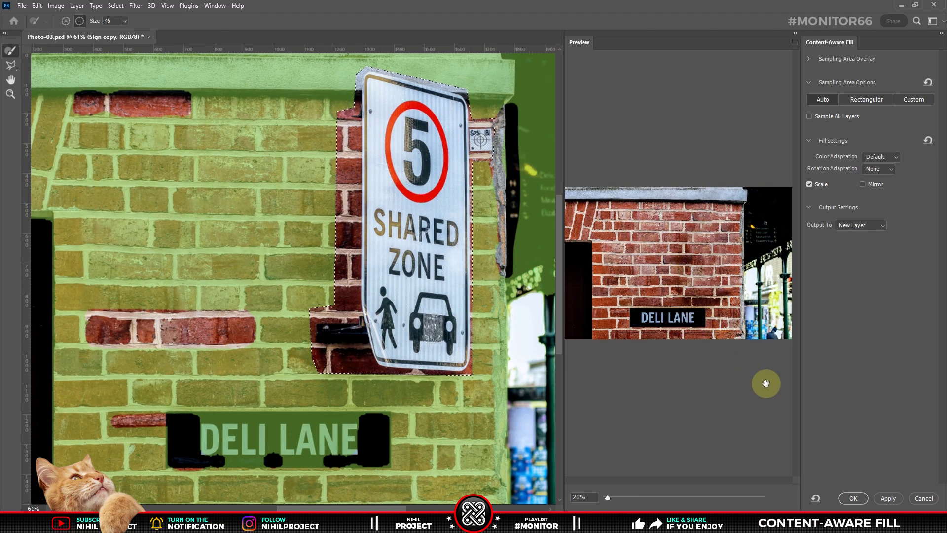
click(889, 498)
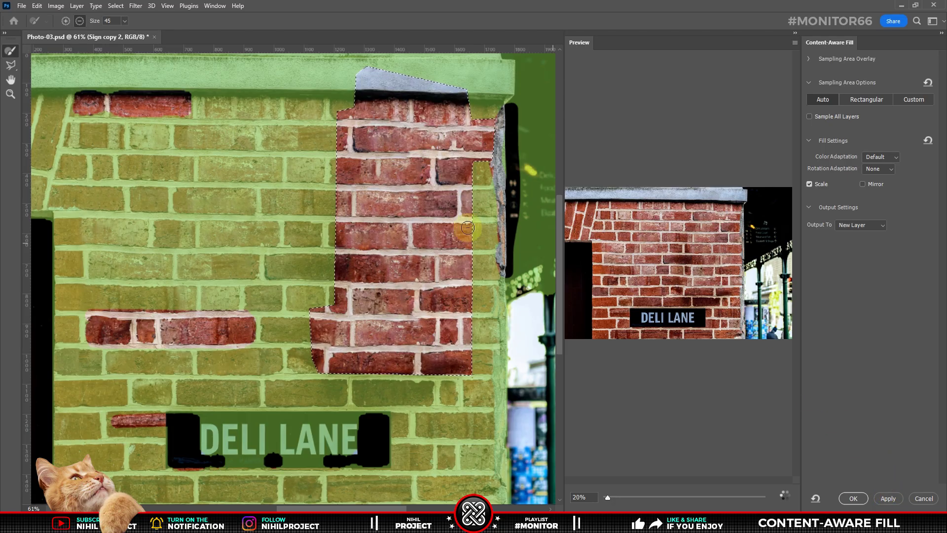
click(11, 65)
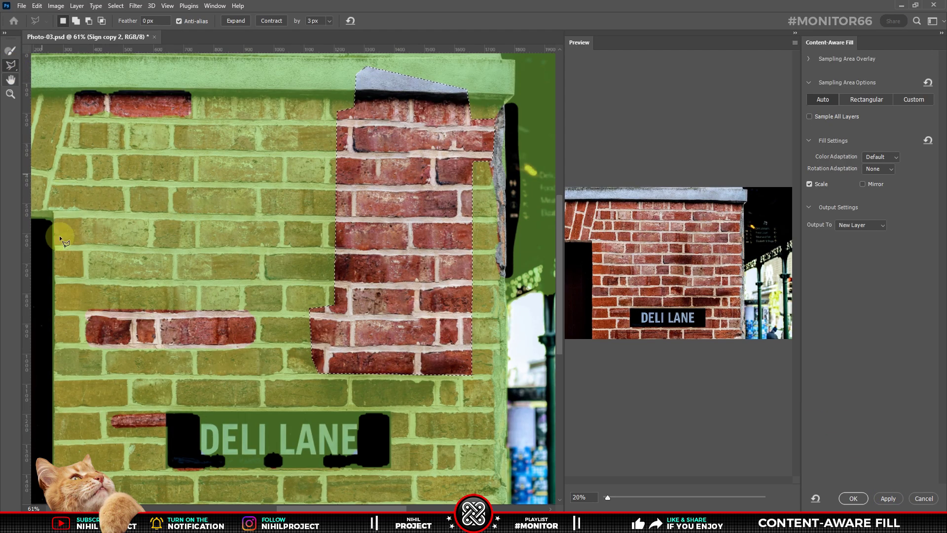
Lasso the DELI LANE sign, widen then trim the sampling area, and accept the brick fill
drag(164, 405, 395, 471)
drag(392, 404, 387, 400)
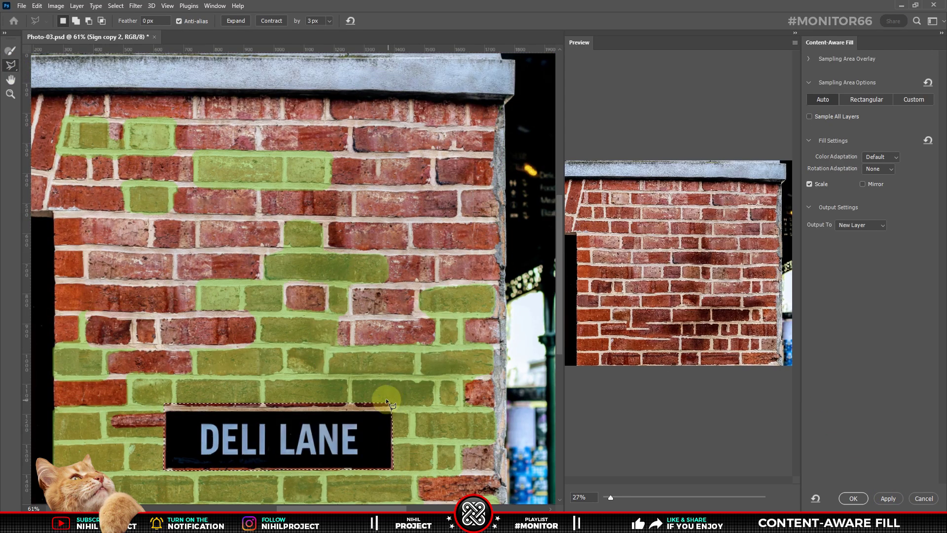
click(10, 51)
drag(207, 350, 411, 326)
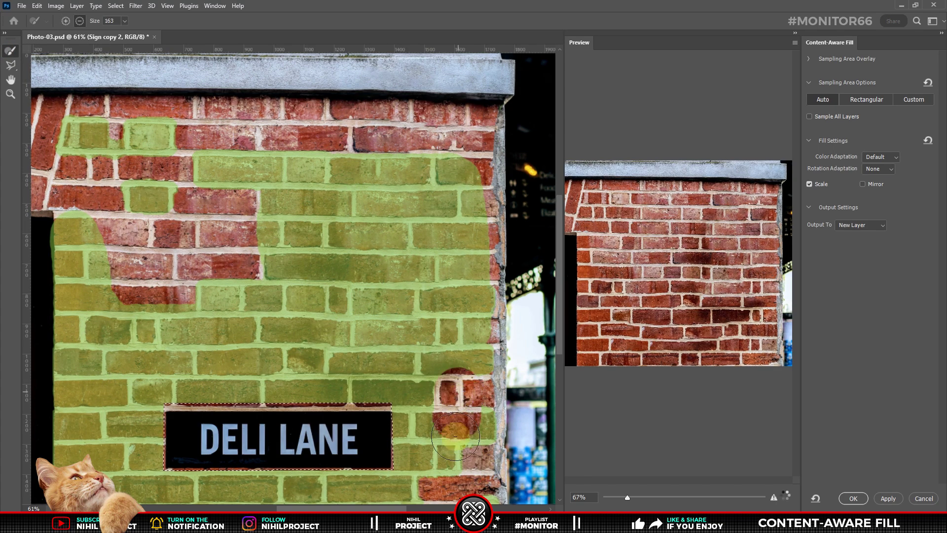
drag(212, 315, 264, 309)
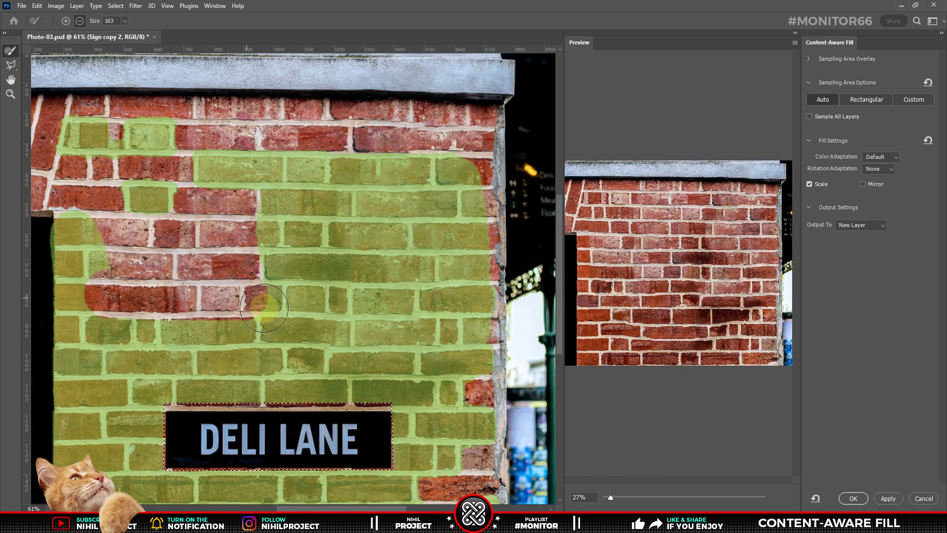
click(856, 499)
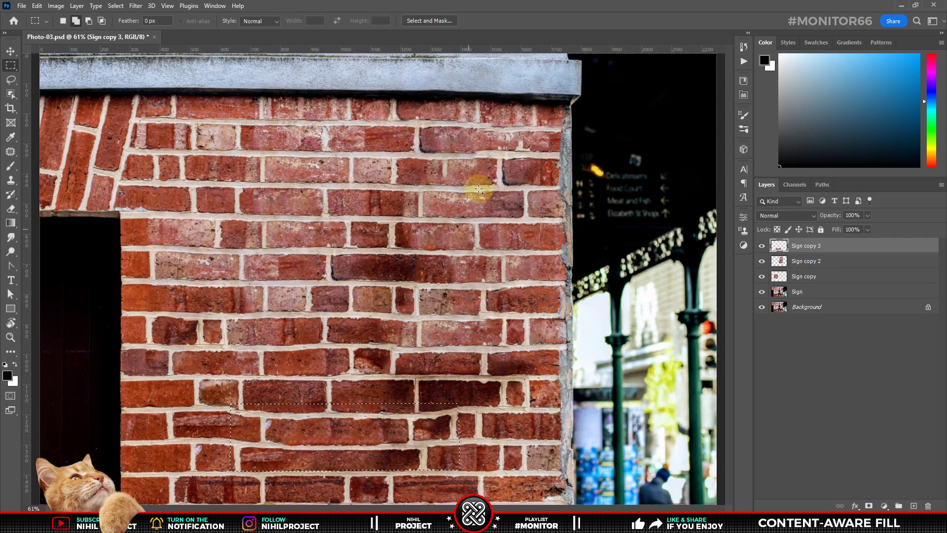
Deselect, switch to Move, and Alt-click the Background eye twice for a before/after comparison
key(ctrl+d)
key(v)
alt+click(763, 308)
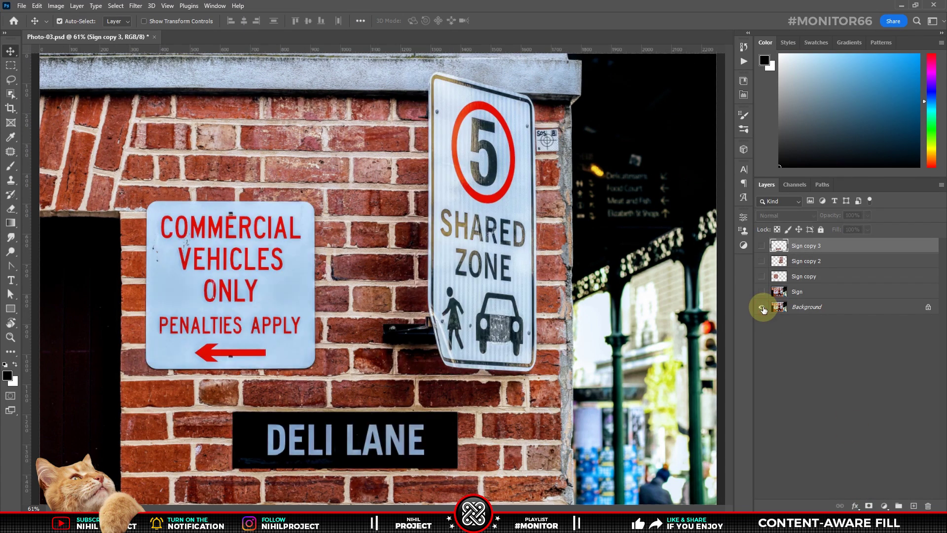
alt+click(763, 309)
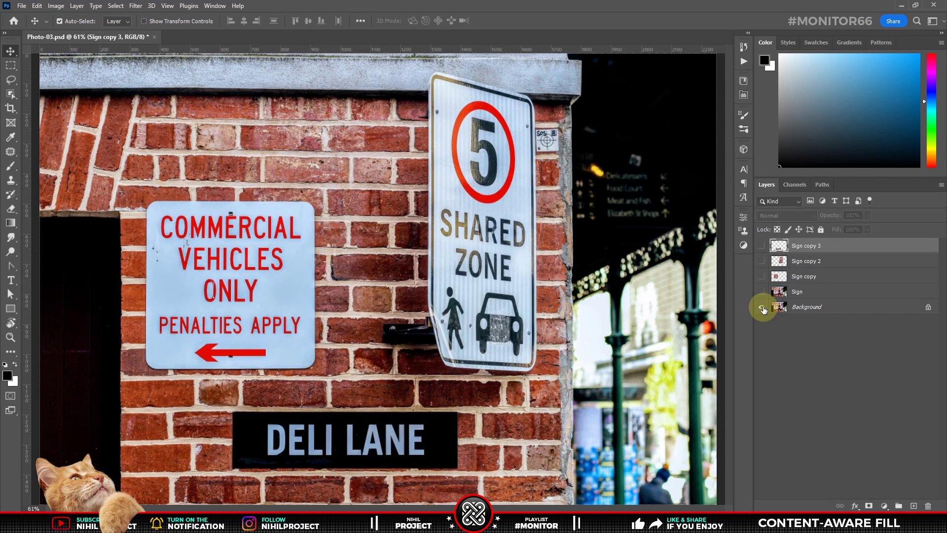